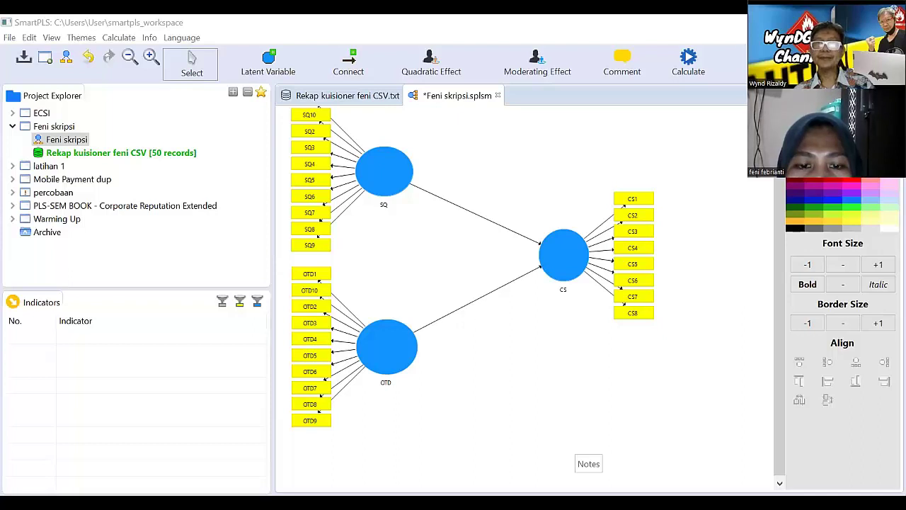
Step: Run the PLS Algorithm on the path model with the Path weighting scheme, generating the full report
{"action": "left_click", "coordinate": [689, 61]}
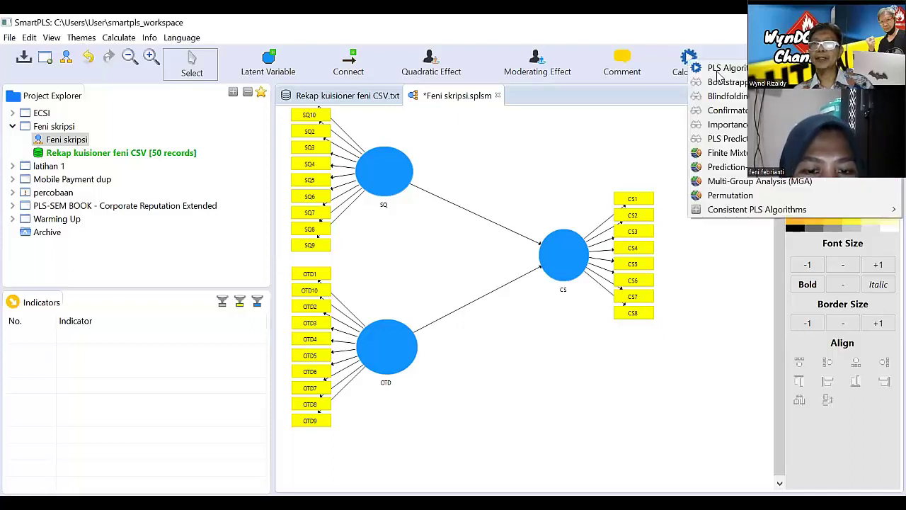
{"action": "left_click", "coordinate": [718, 68]}
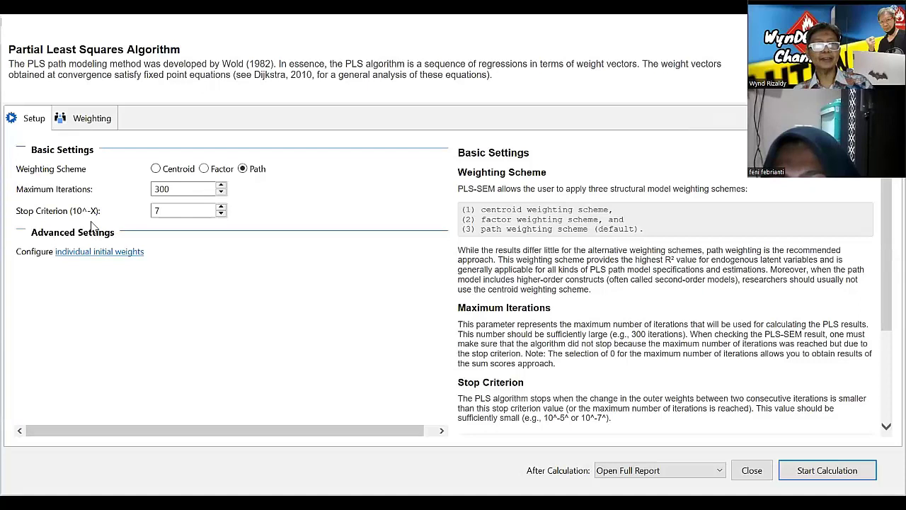
{"action": "left_click", "coordinate": [183, 208]}
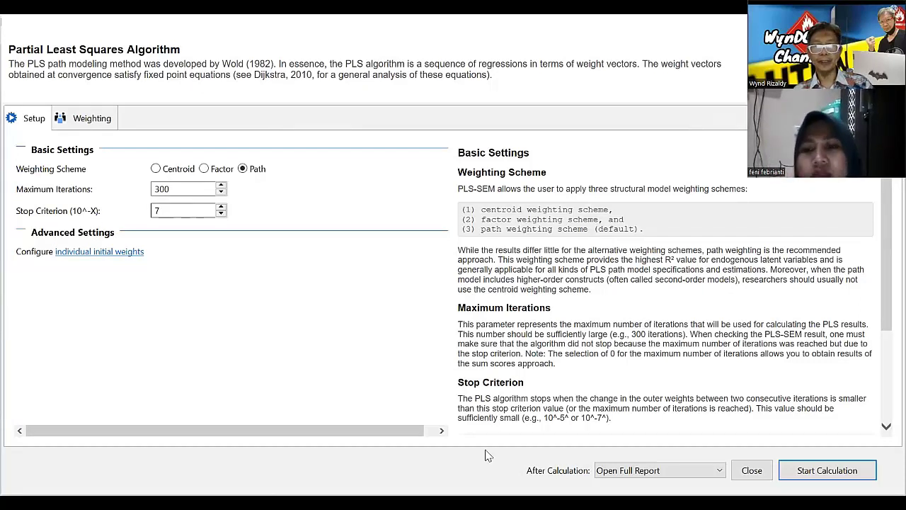
{"action": "left_click", "coordinate": [827, 471]}
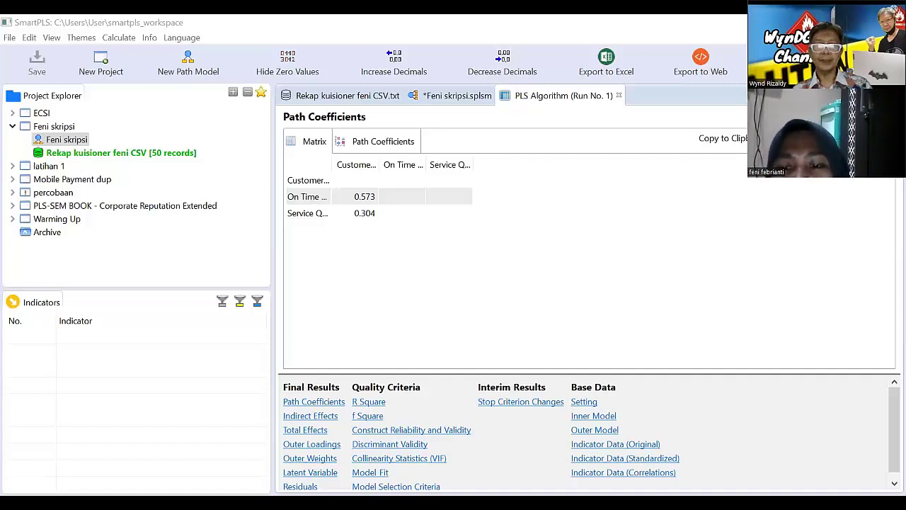
Step: Examine the outer loadings of all CS, OTD and SQ indicators to find the ones flagged in red
{"action": "left_click", "coordinate": [313, 447]}
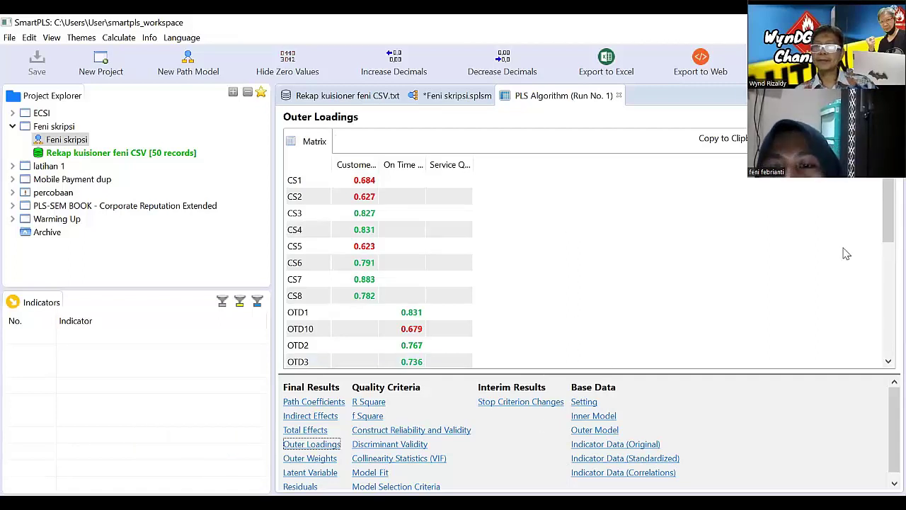
{"action": "left_click", "coordinate": [887, 256]}
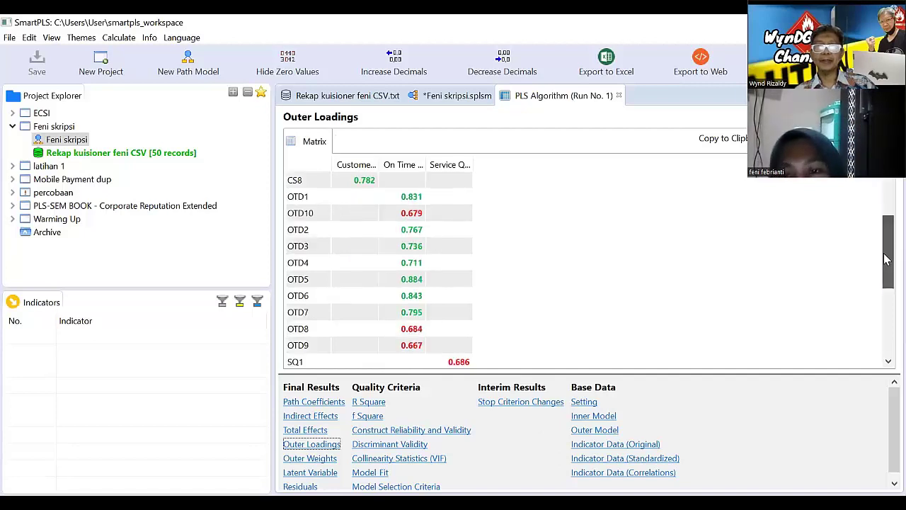
{"action": "left_click_drag", "start_coordinate": [886, 253], "coordinate": [881, 320]}
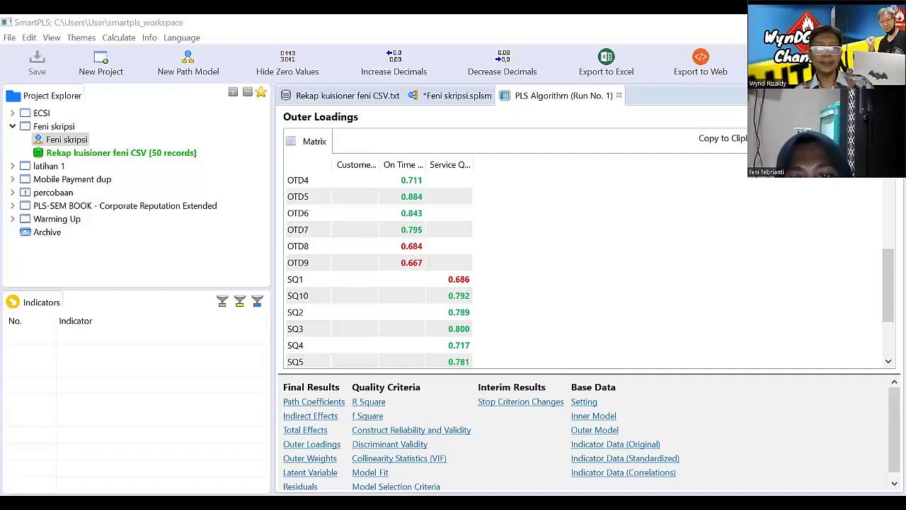
{"action": "left_click", "coordinate": [311, 444]}
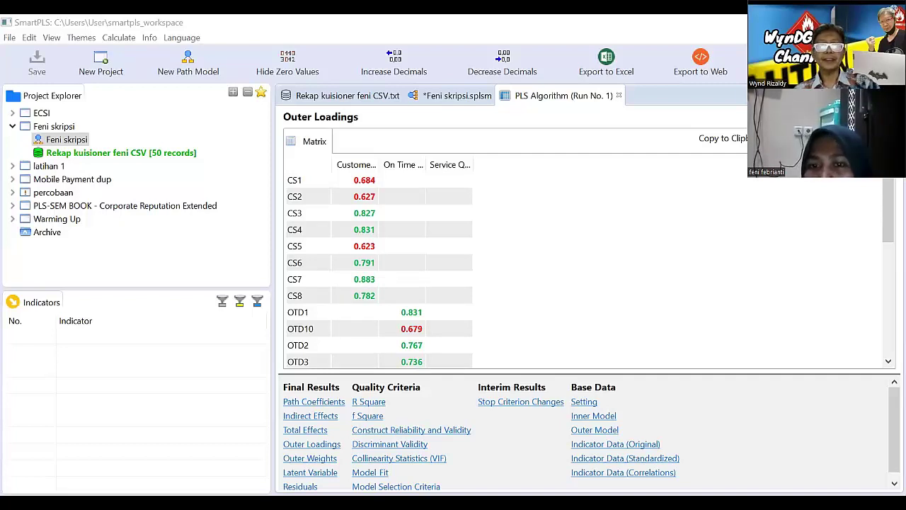
{"action": "left_click", "coordinate": [311, 444]}
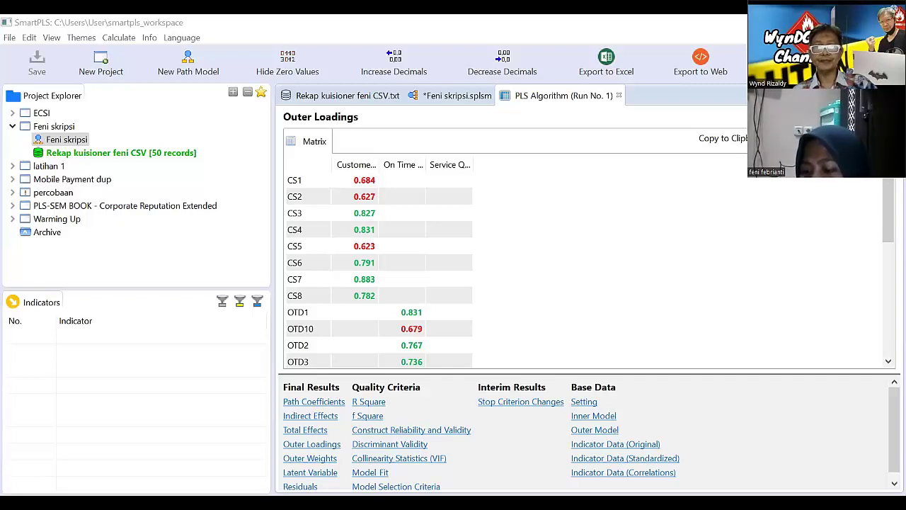
{"action": "left_click", "coordinate": [311, 444]}
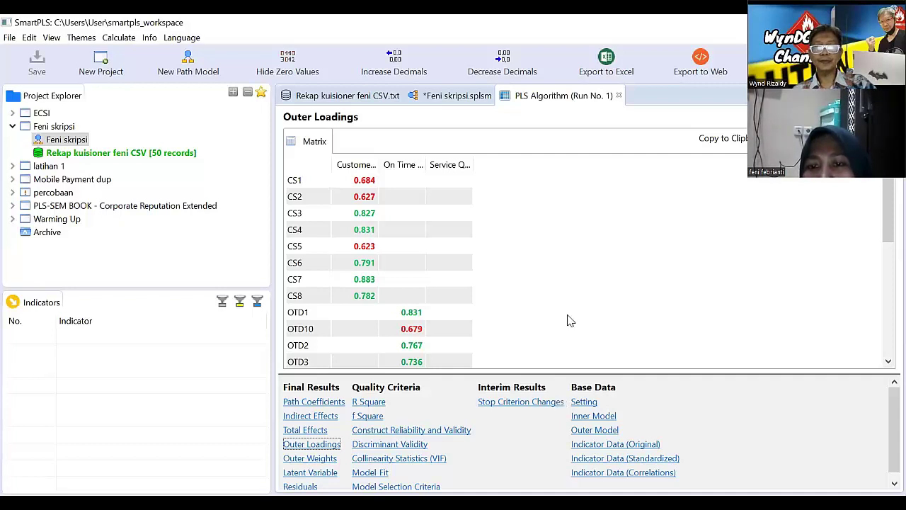
{"action": "scroll", "coordinate": [571, 321], "scroll_direction": "down", "scroll_amount": 1}
{"action": "scroll", "coordinate": [571, 321], "scroll_direction": "up", "scroll_amount": 1}
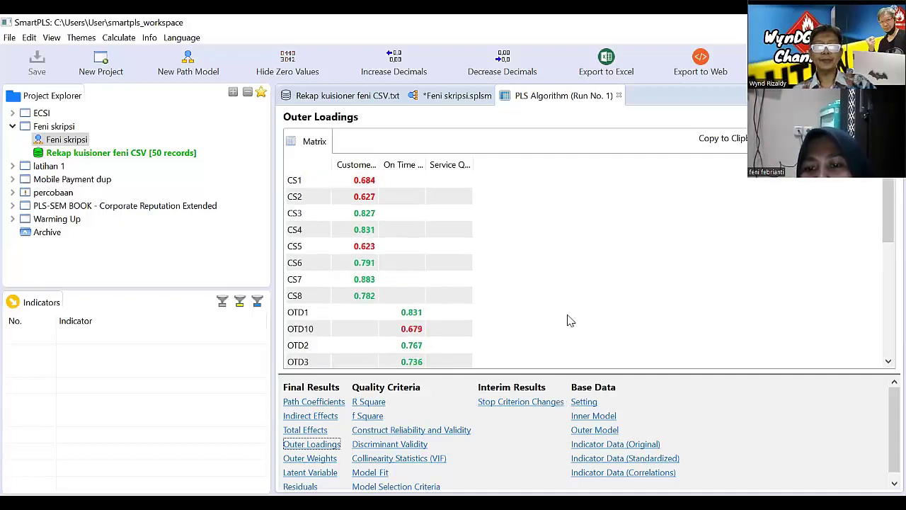
{"action": "scroll", "coordinate": [571, 321], "scroll_direction": "down", "scroll_amount": 1}
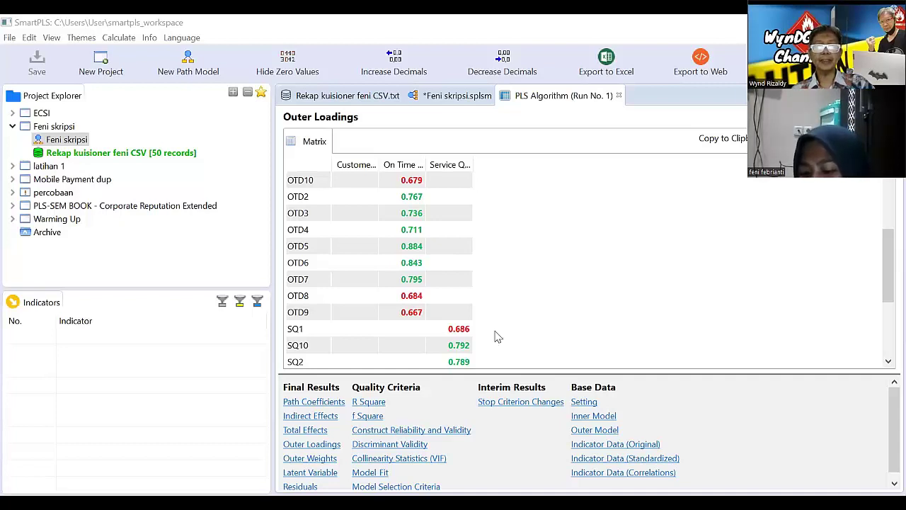
{"action": "scroll", "coordinate": [498, 337], "scroll_direction": "down", "scroll_amount": 3}
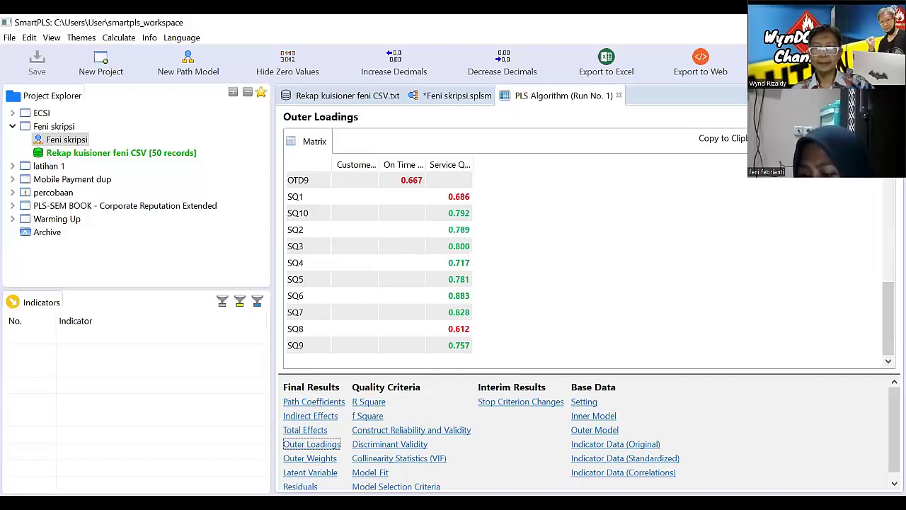
{"action": "key", "text": "alt+Tab"}
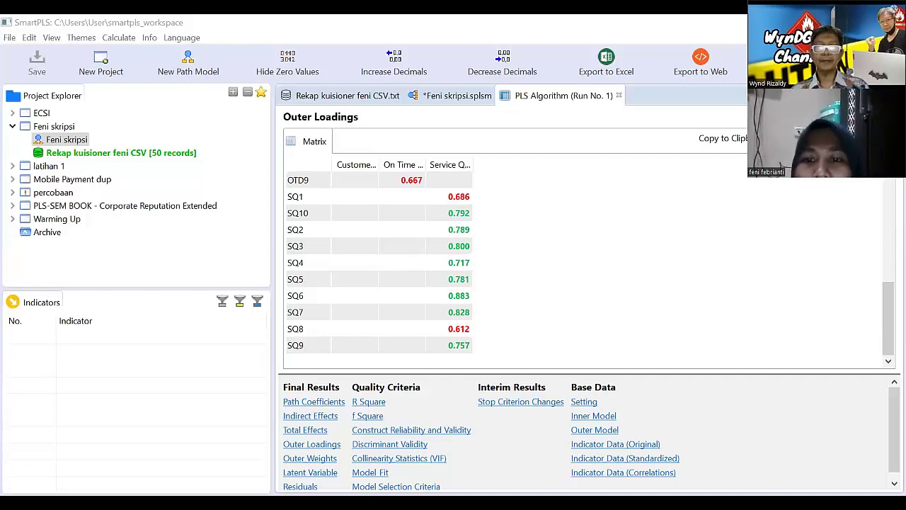
{"action": "left_click", "coordinate": [496, 302]}
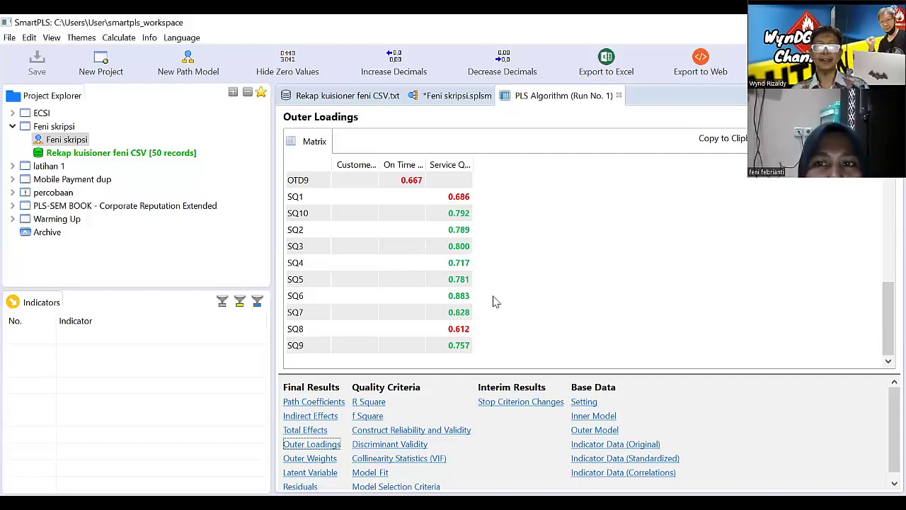
{"action": "scroll", "coordinate": [496, 301], "scroll_direction": "up", "scroll_amount": 1}
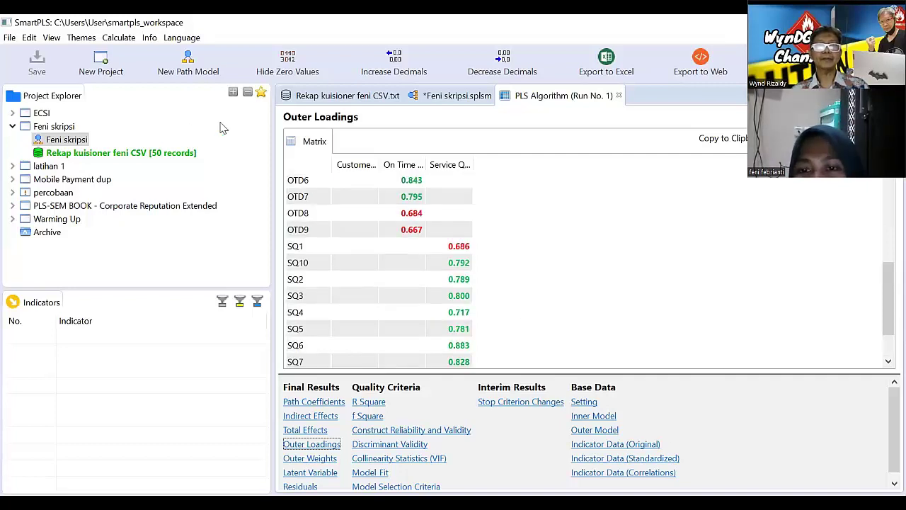
Step: Return to the path model and delete the indicators SQ1 and SQ8 from the SQ construct
{"action": "left_click", "coordinate": [457, 97]}
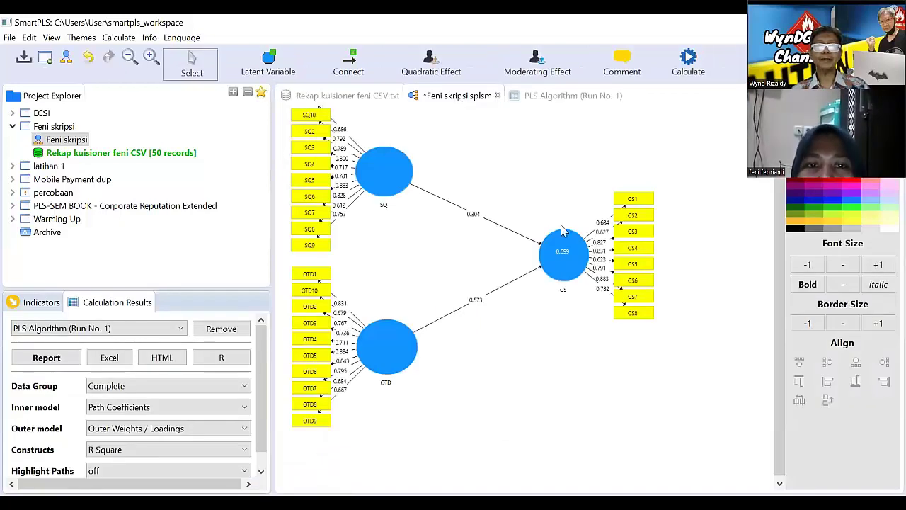
{"action": "scroll", "coordinate": [560, 230], "scroll_direction": "up", "scroll_amount": 1}
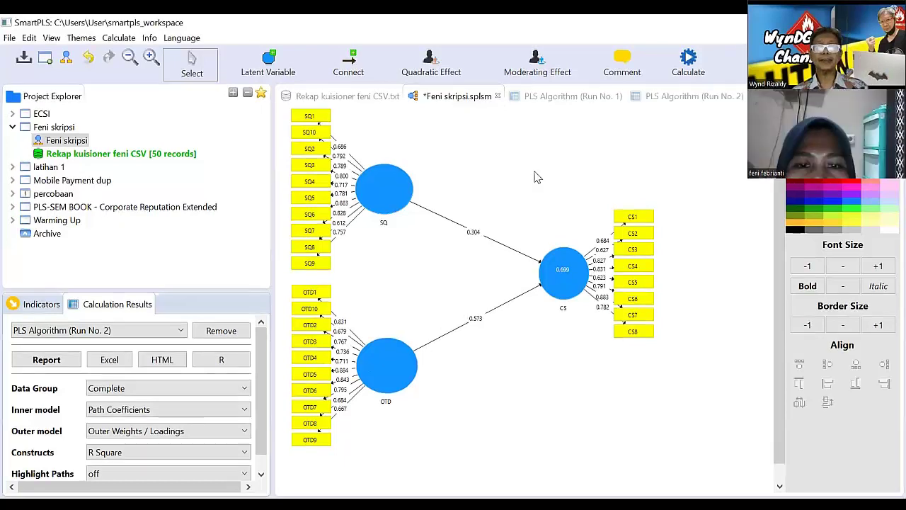
{"action": "right_click", "coordinate": [314, 117]}
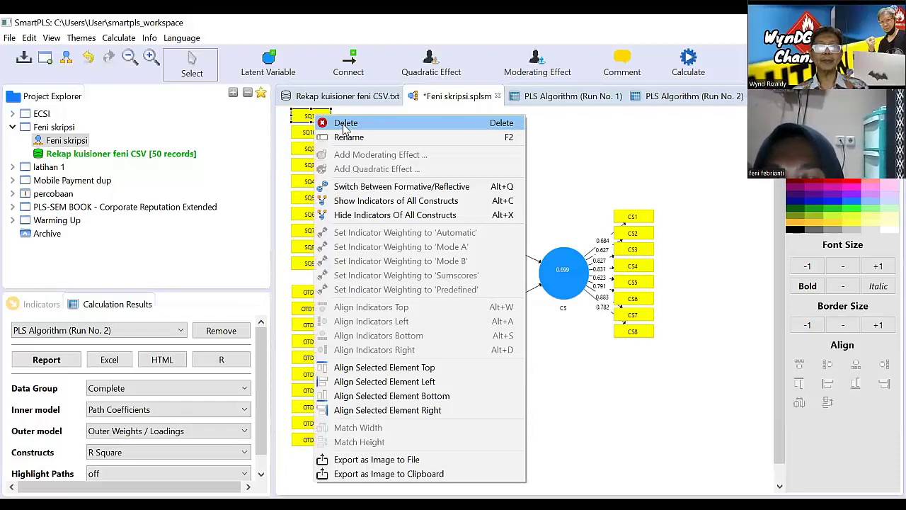
{"action": "left_click", "coordinate": [345, 123]}
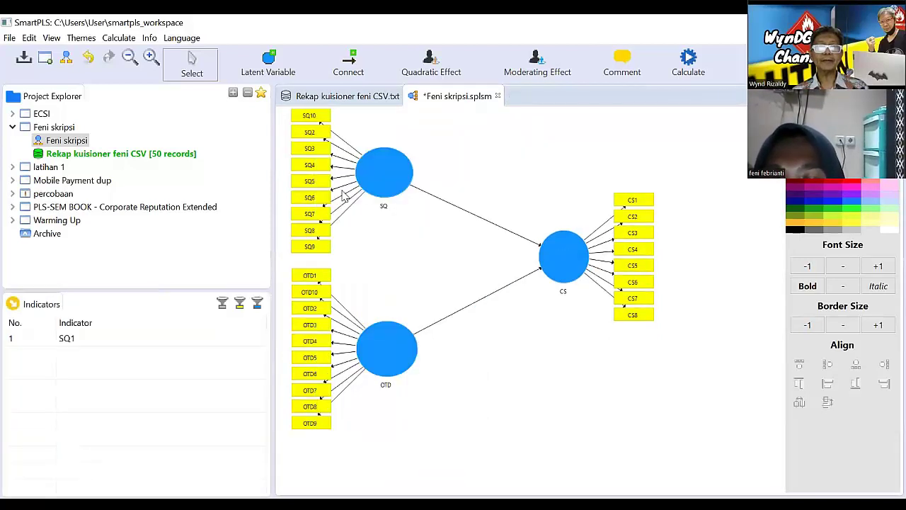
{"action": "right_click", "coordinate": [322, 239]}
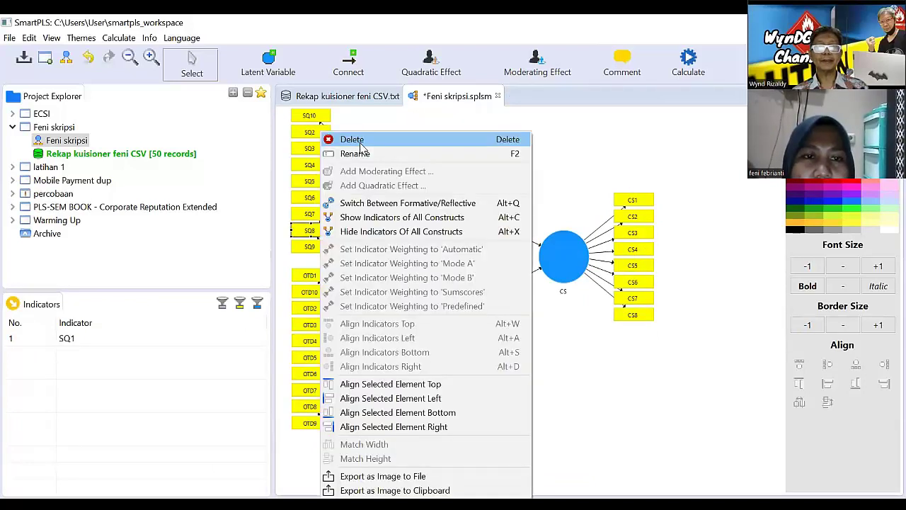
{"action": "left_click", "coordinate": [352, 140]}
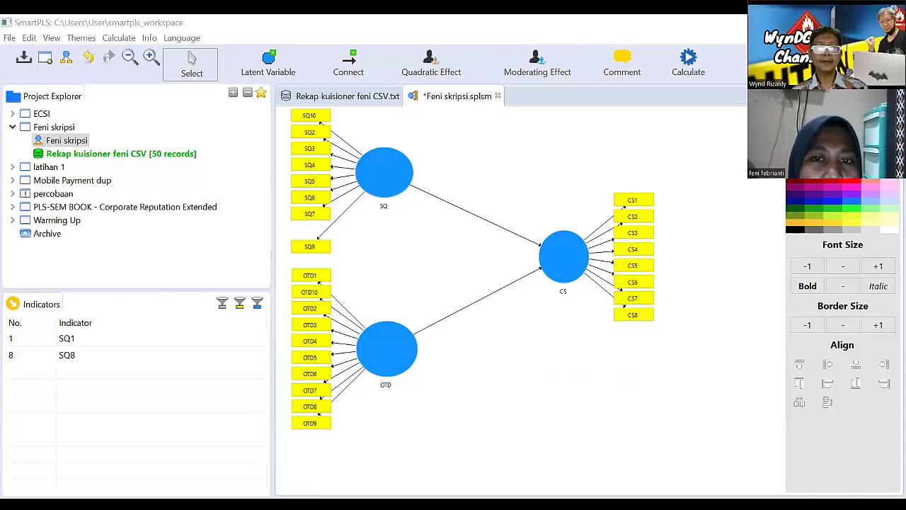
Step: Delete the indicators OTD8, OTD9 and OTD10 from the OTD construct, and CS1, CS2 and CS5 from the CS construct
{"action": "right_click", "coordinate": [324, 409]}
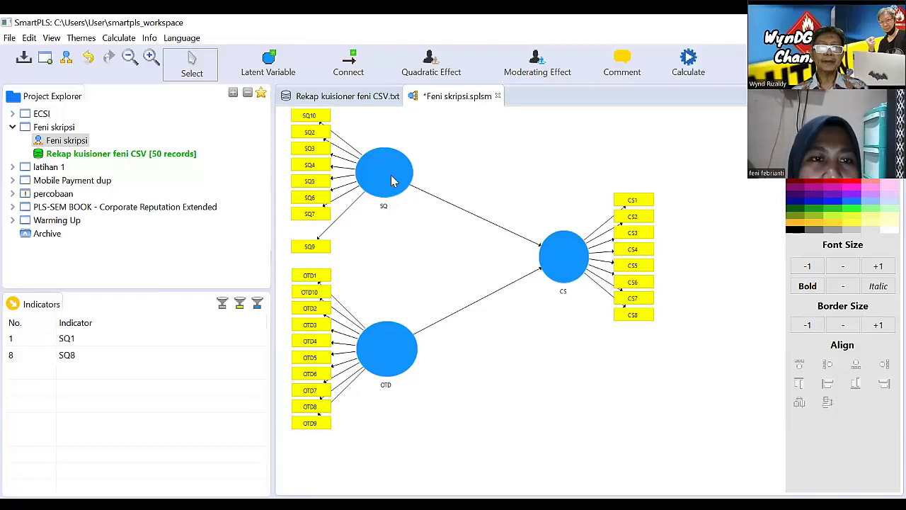
{"action": "left_click", "coordinate": [358, 47]}
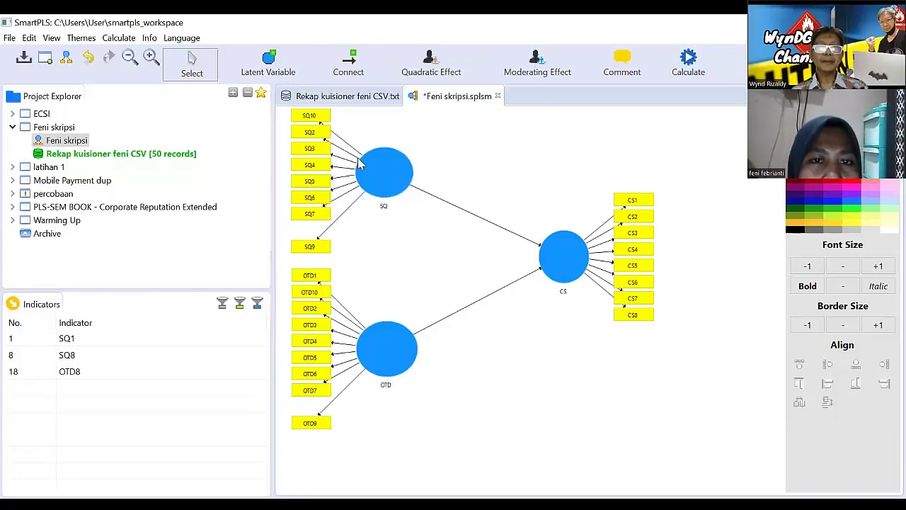
{"action": "right_click", "coordinate": [318, 294]}
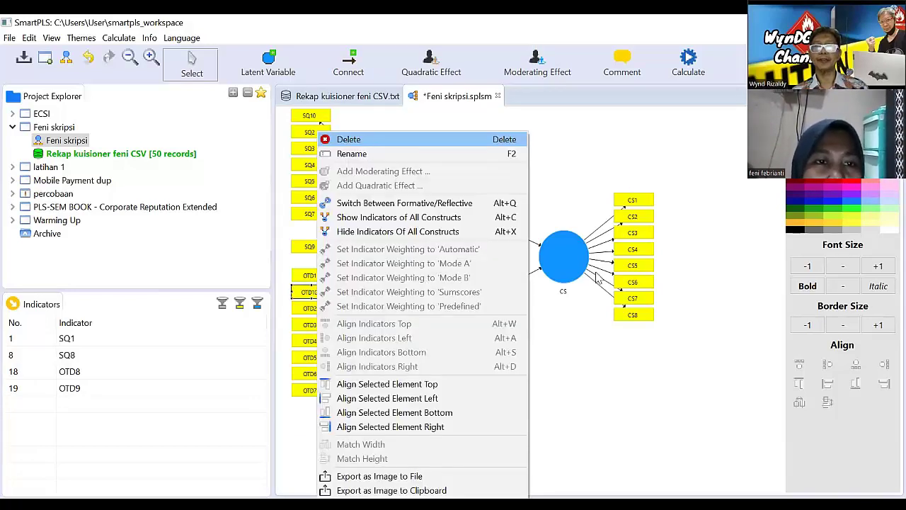
{"action": "key", "text": "Delete"}
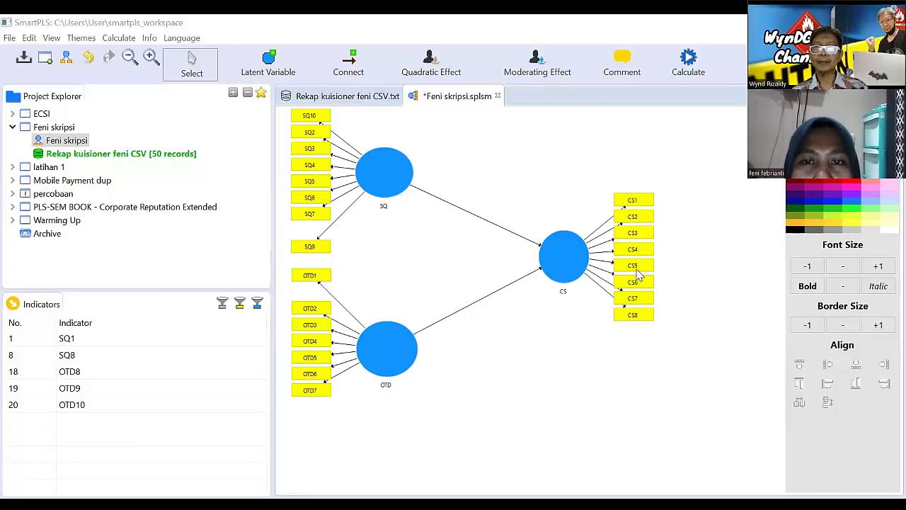
{"action": "key", "text": "Delete"}
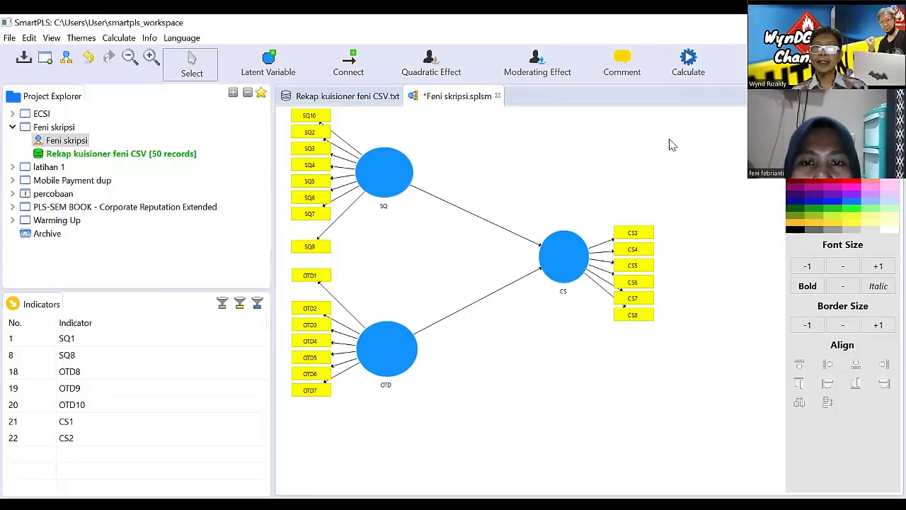
{"action": "key", "text": "Delete"}
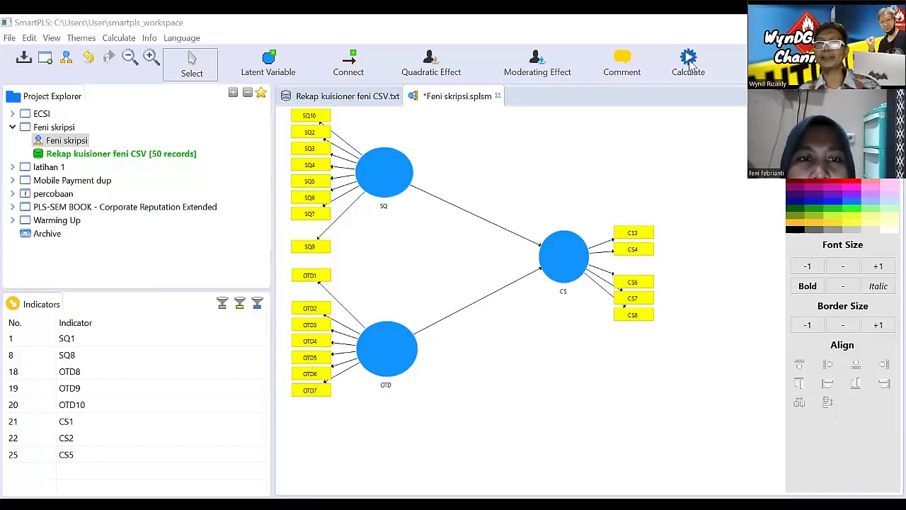
Step: Rerun the PLS Algorithm on the reduced model and check the outer loadings of the remaining indicators
{"action": "left_click", "coordinate": [730, 75]}
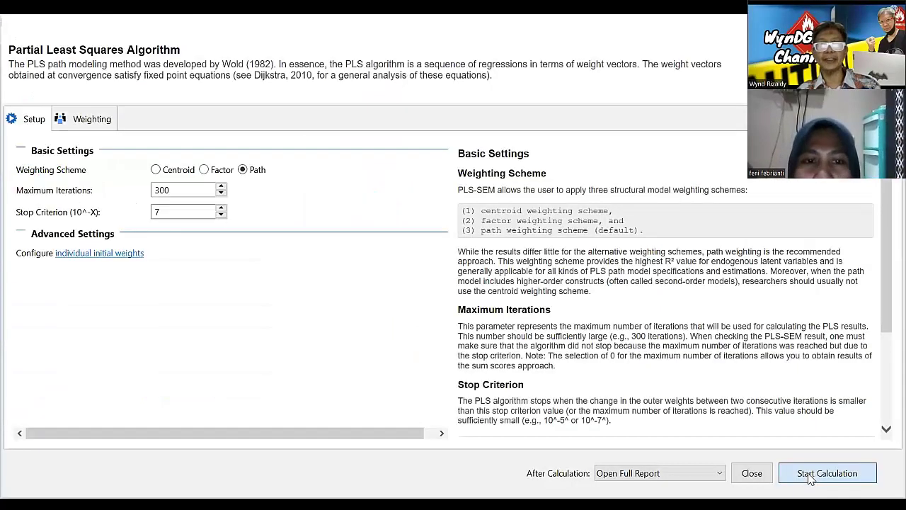
{"action": "left_click", "coordinate": [826, 473]}
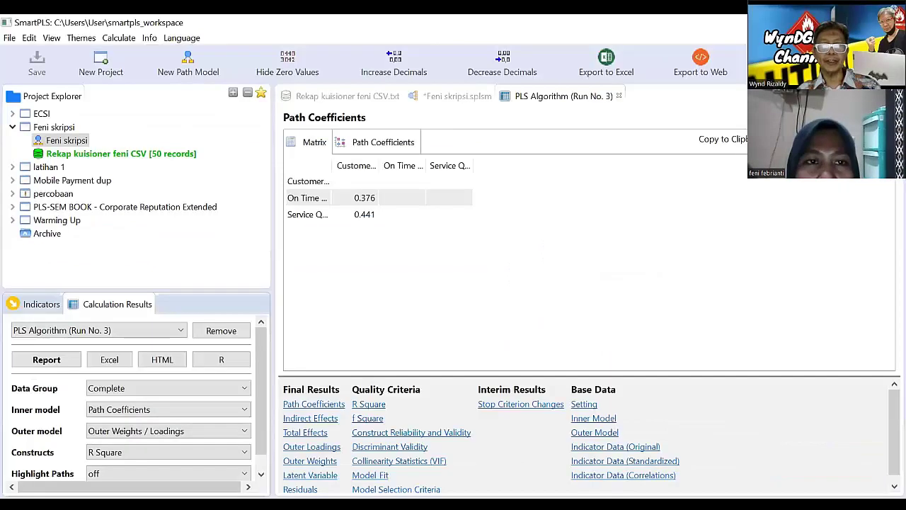
{"action": "left_click", "coordinate": [312, 447]}
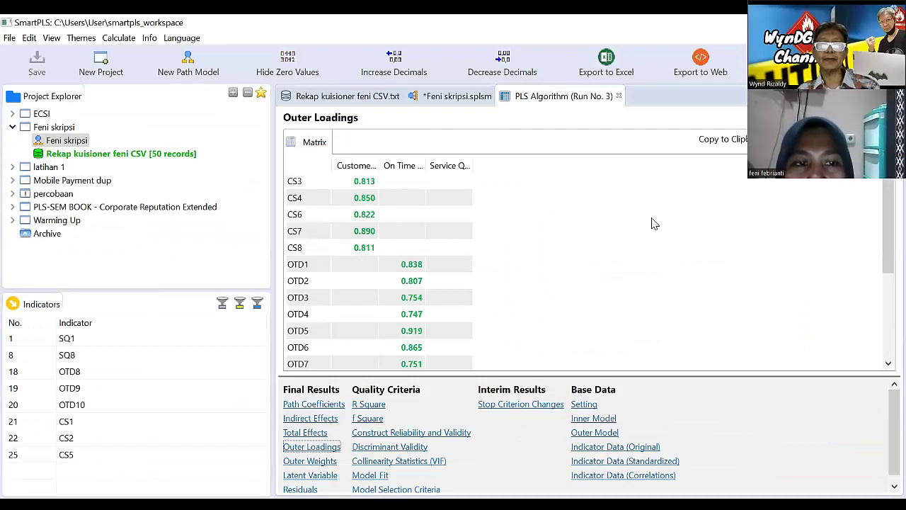
{"action": "scroll", "coordinate": [662, 234], "scroll_direction": "down", "scroll_amount": 1}
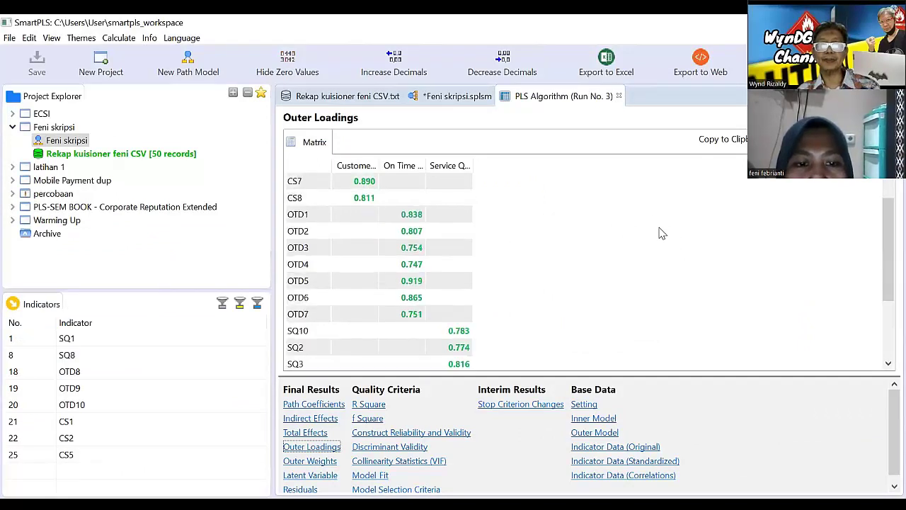
{"action": "scroll", "coordinate": [663, 234], "scroll_direction": "down", "scroll_amount": 2}
{"action": "scroll", "coordinate": [662, 234], "scroll_direction": "up", "scroll_amount": 3}
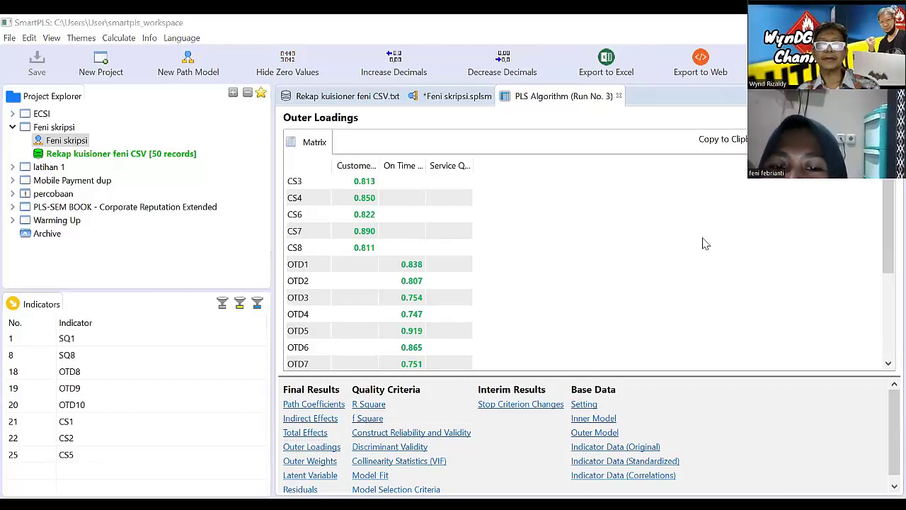
Step: Return to the Feni skripsi path model and rerun the PLS Algorithm with the Path weighting scheme
{"action": "left_click", "coordinate": [476, 99]}
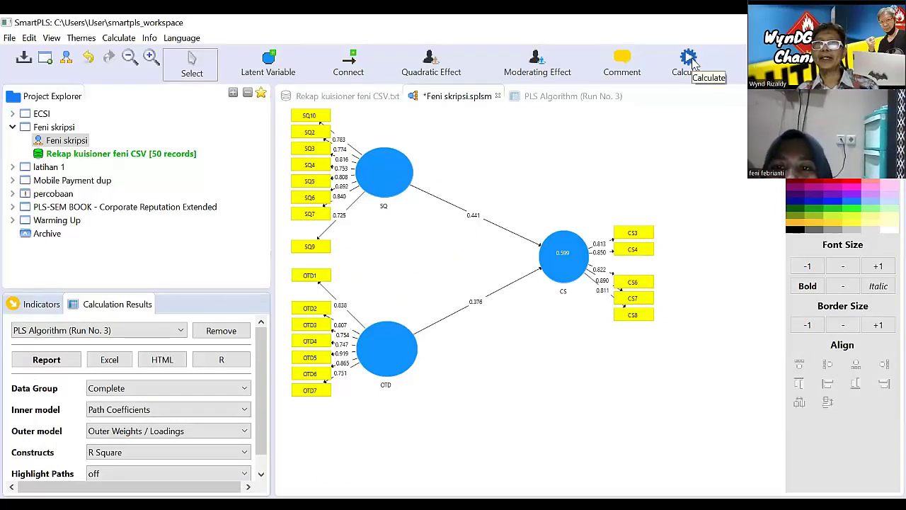
{"action": "left_click", "coordinate": [715, 70]}
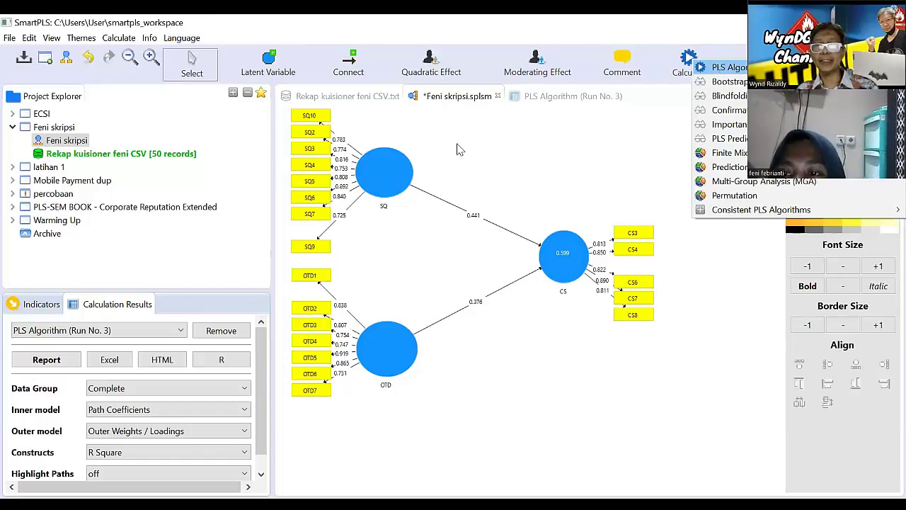
{"action": "key", "text": "Return"}
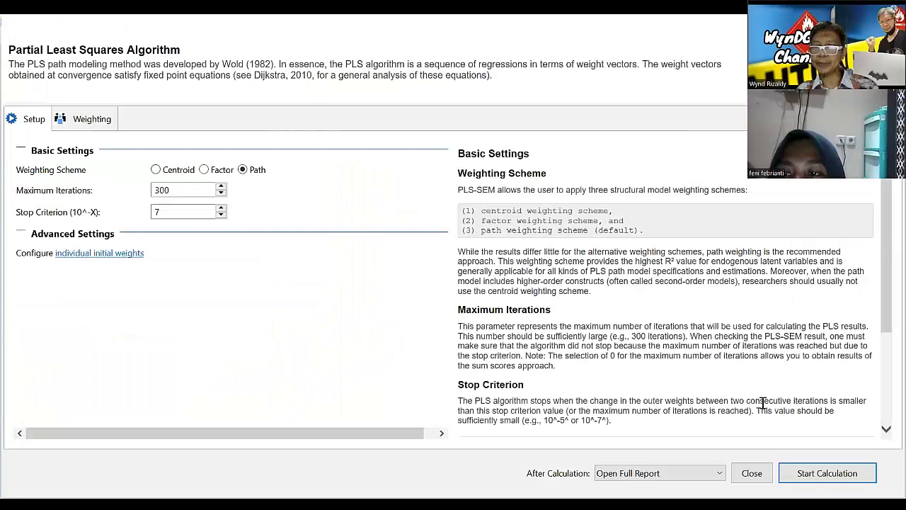
{"action": "left_click", "coordinate": [842, 480]}
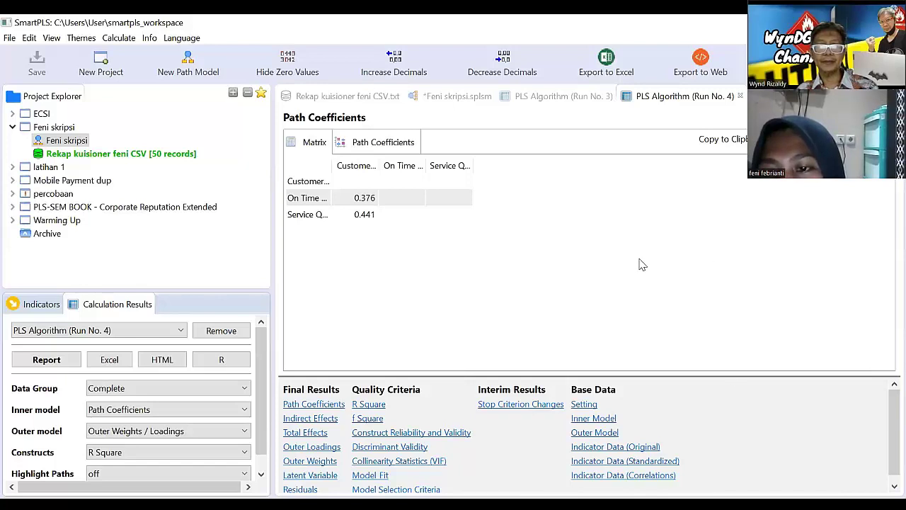
Step: Examine the outer loadings of every remaining CS, OTD and SQ indicator in the new run
{"action": "left_click", "coordinate": [320, 453]}
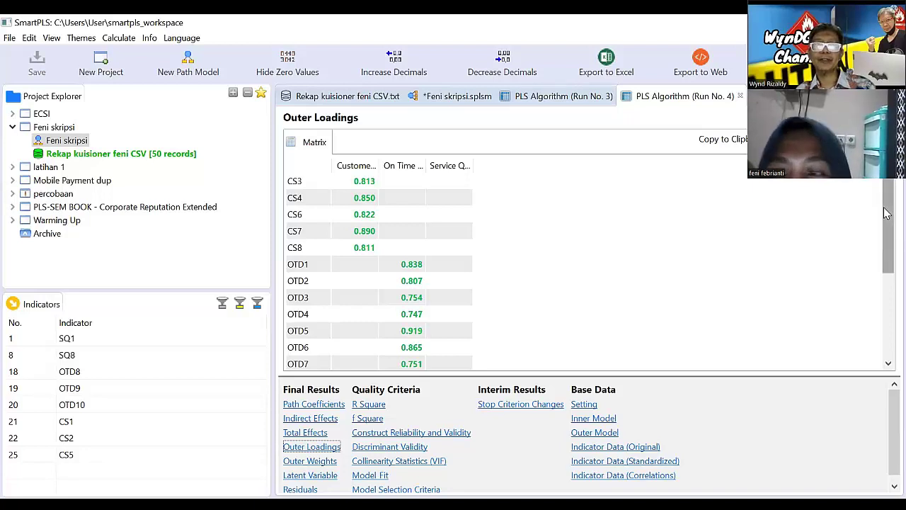
{"action": "scroll", "coordinate": [887, 205], "scroll_direction": "down", "scroll_amount": 1}
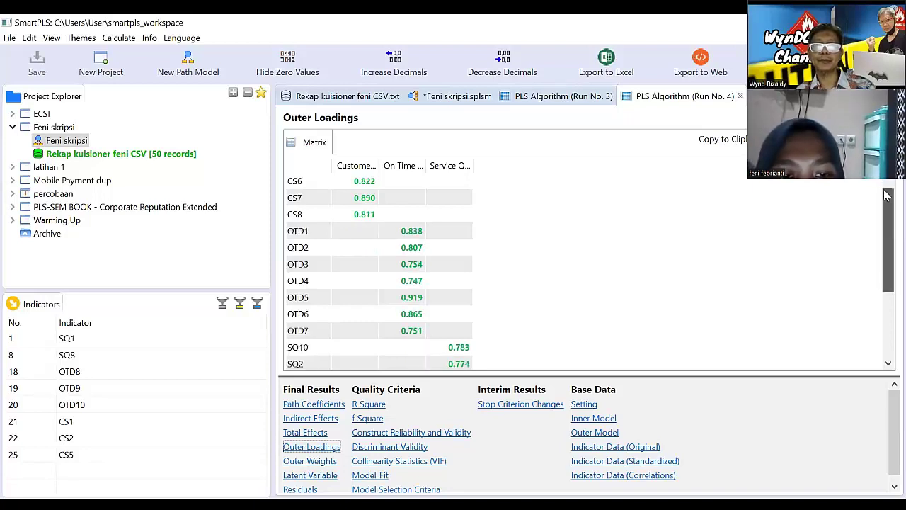
{"action": "scroll", "coordinate": [888, 209], "scroll_direction": "up", "scroll_amount": 1}
{"action": "scroll", "coordinate": [887, 244], "scroll_direction": "down", "scroll_amount": 2}
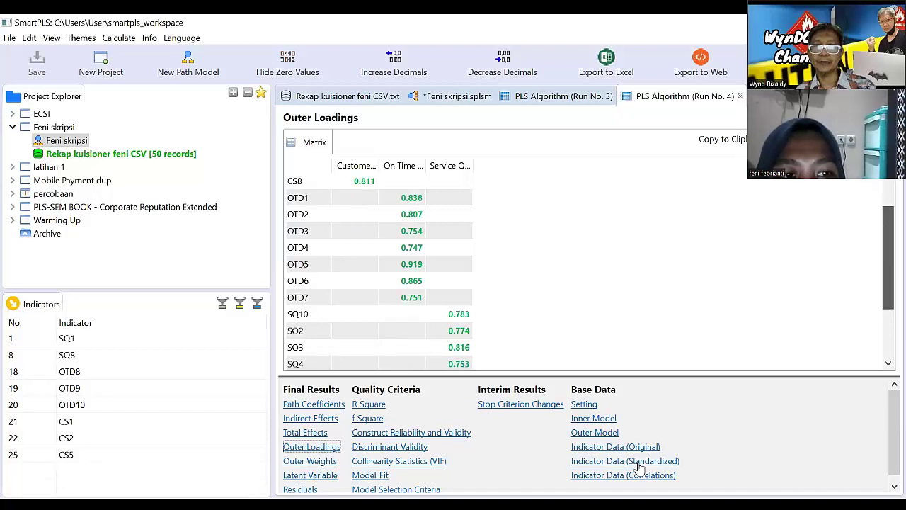
{"action": "scroll", "coordinate": [587, 277], "scroll_direction": "down", "scroll_amount": 1}
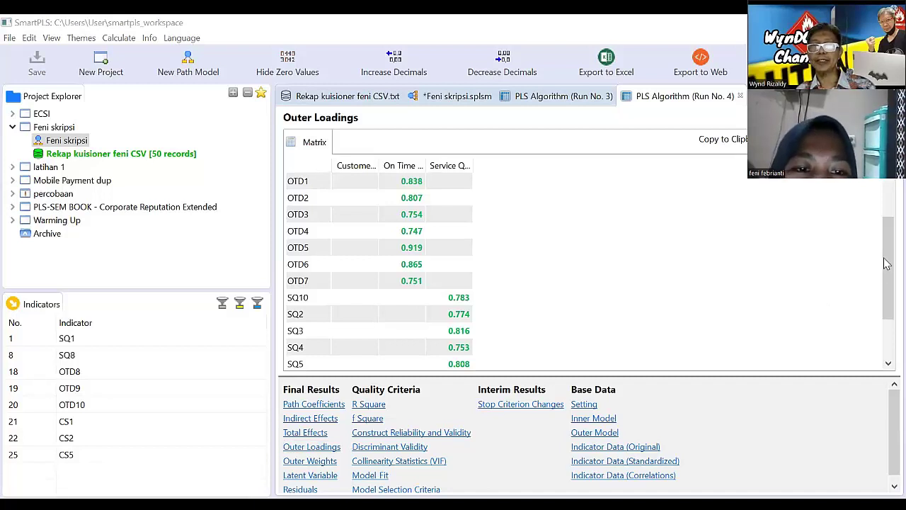
{"action": "scroll", "coordinate": [886, 272], "scroll_direction": "down", "scroll_amount": 2}
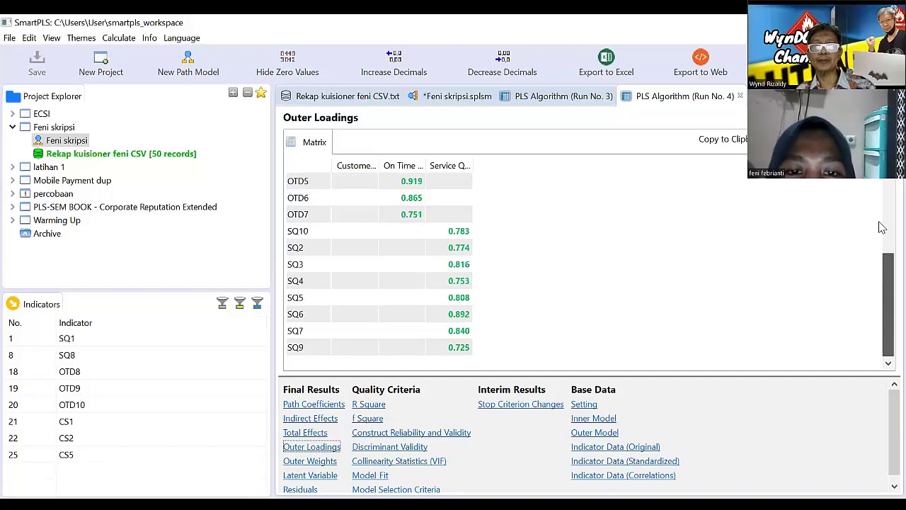
{"action": "scroll", "coordinate": [880, 213], "scroll_direction": "up", "scroll_amount": 3}
{"action": "scroll", "coordinate": [872, 205], "scroll_direction": "up", "scroll_amount": 1}
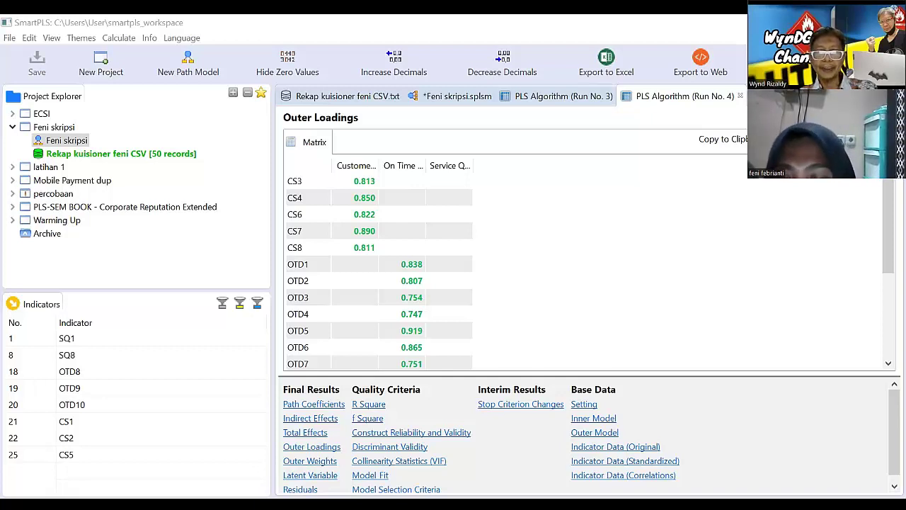
Step: Check Construct Reliability and Validity for Cronbach's Alpha, rho_A, Composite Reliability and Average Variance Extracted of the three constructs
{"action": "left_click", "coordinate": [372, 437]}
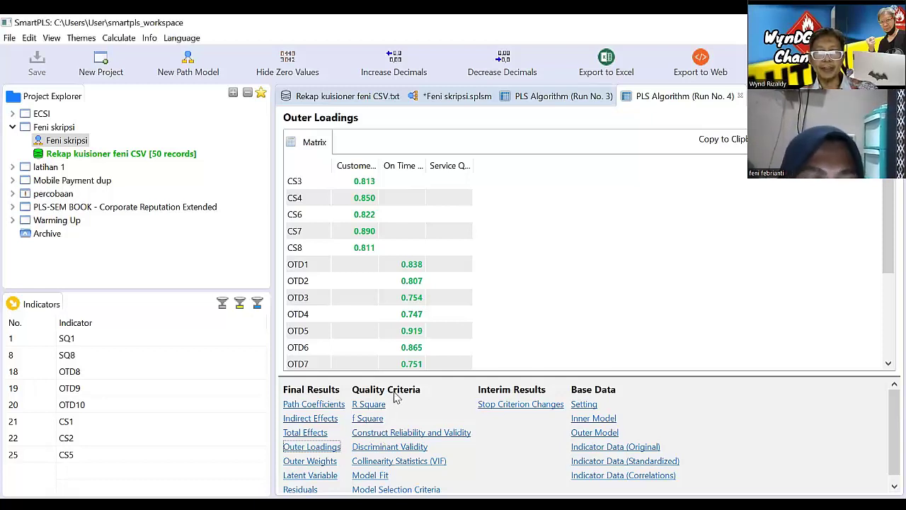
{"action": "left_click", "coordinate": [405, 433]}
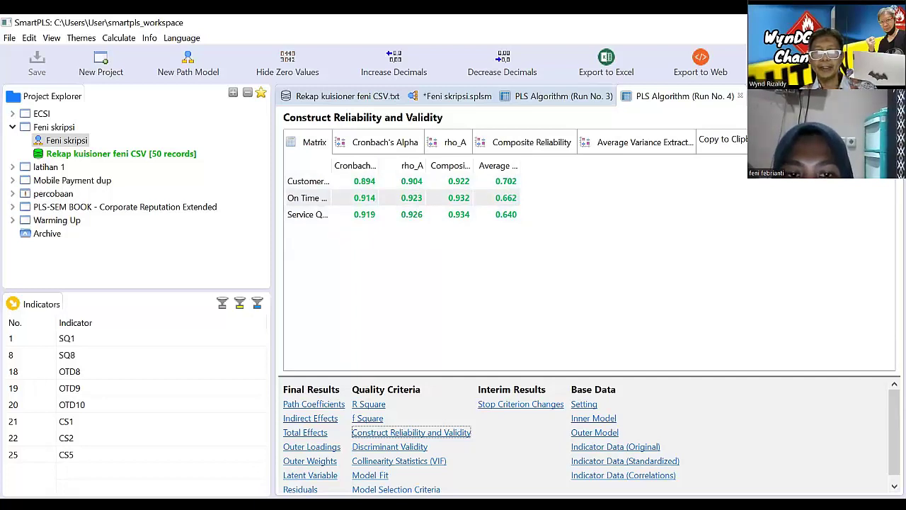
{"action": "key", "text": "alt+Tab"}
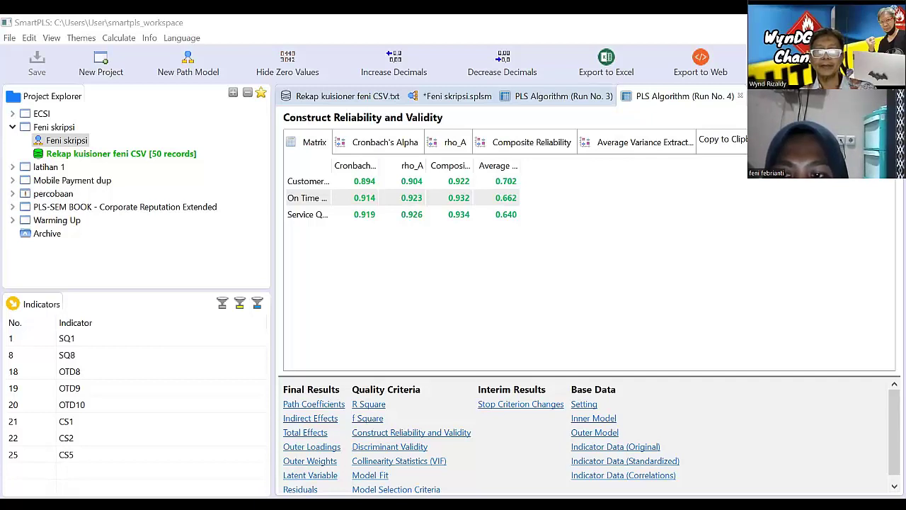
{"action": "left_click", "coordinate": [706, 449]}
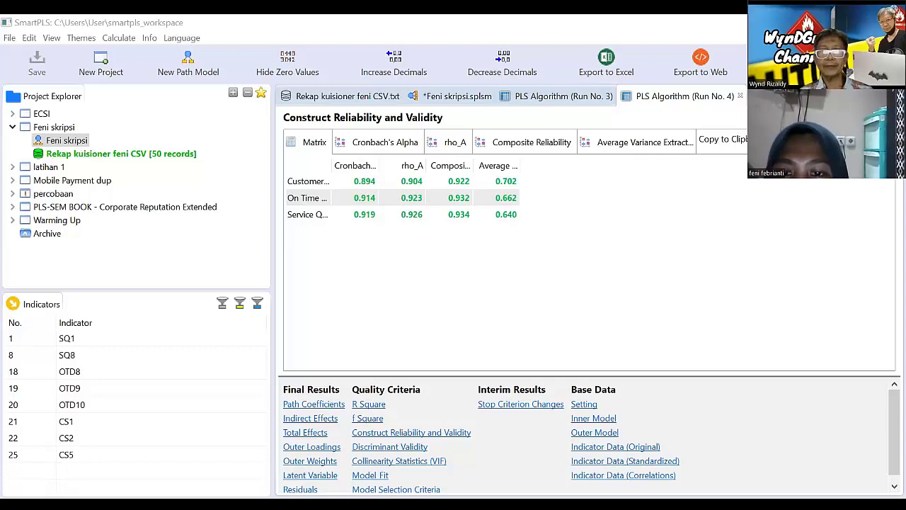
{"action": "left_click", "coordinate": [466, 182]}
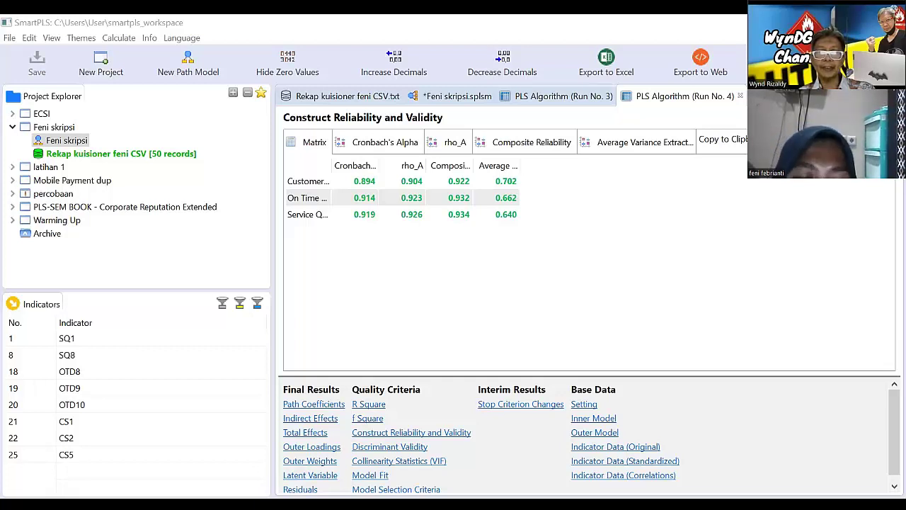
Step: Check the Discriminant Validity results by comparing the Fornell-Larcker values of the three constructs
{"action": "left_click", "coordinate": [409, 453]}
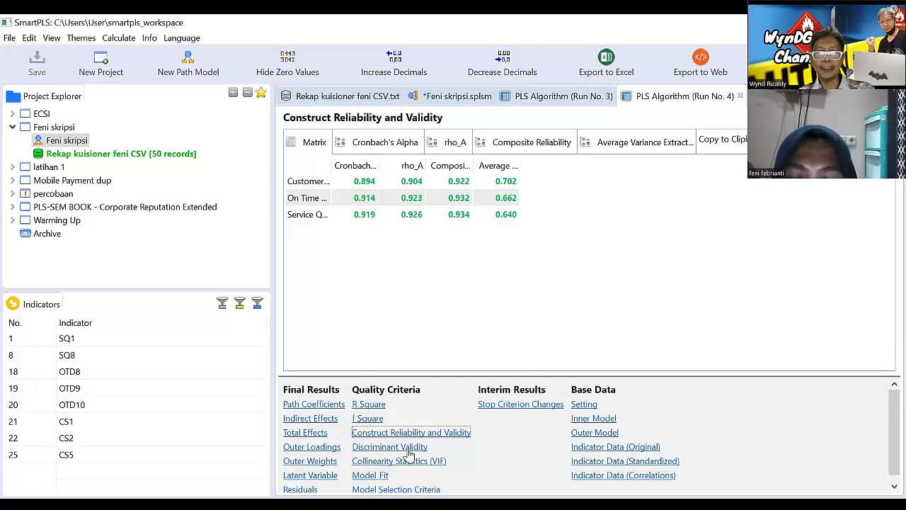
{"action": "left_click", "coordinate": [409, 452]}
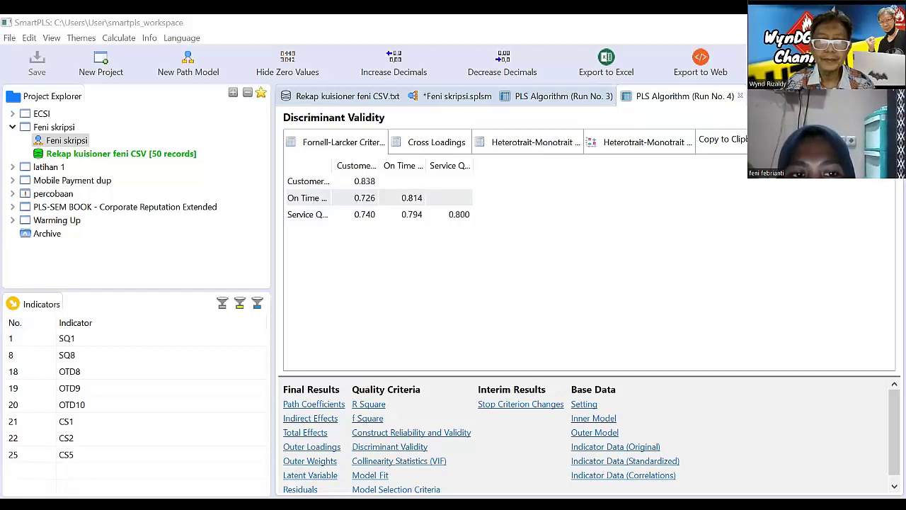
{"action": "left_click", "coordinate": [401, 230]}
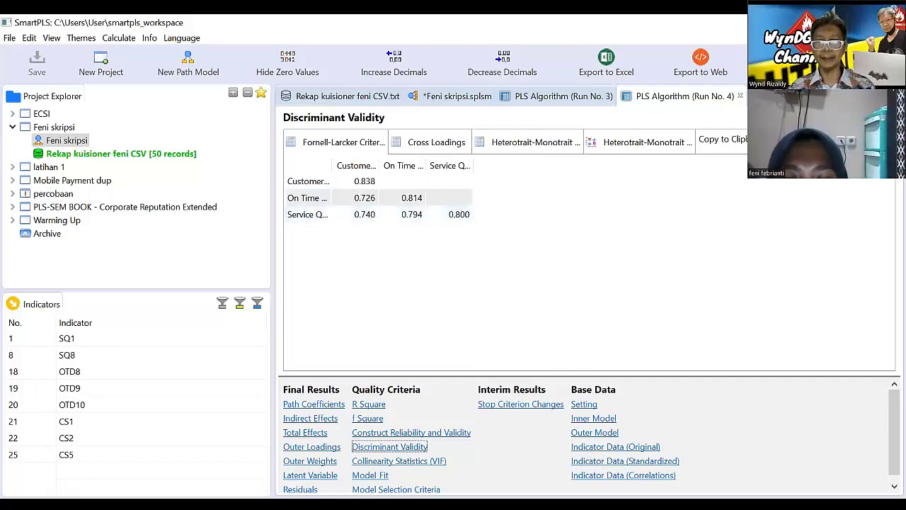
Step: Switch to the PDF book on variance-based SEM and look through its contents and first chapters up to the multidimensional construct section
{"action": "key", "text": "alt+Tab"}
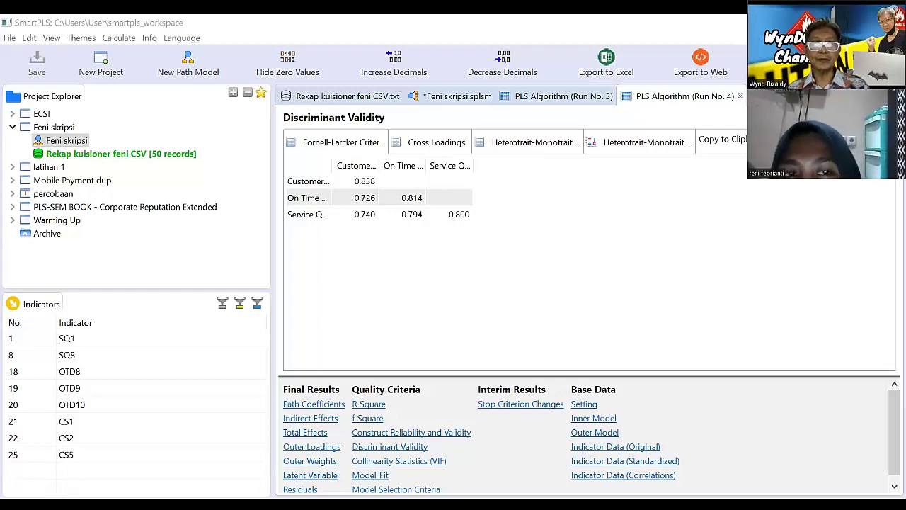
{"action": "key", "text": "alt+Tab"}
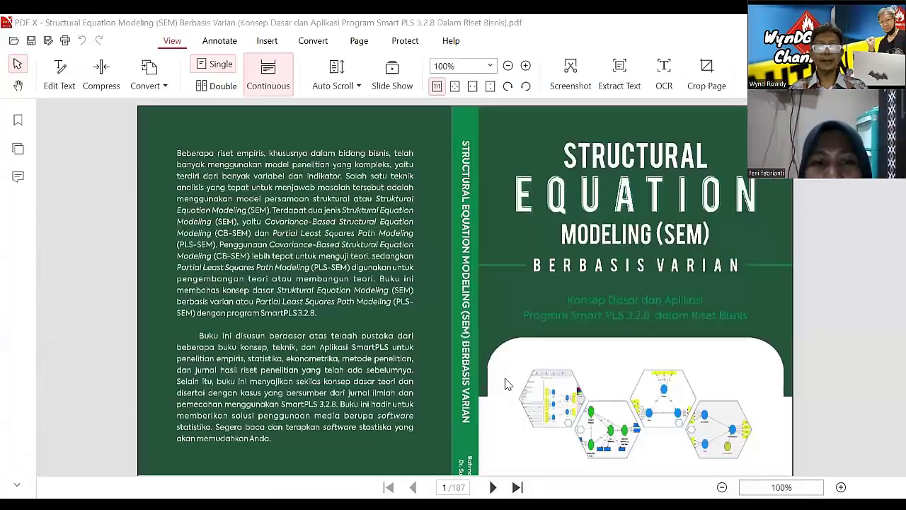
{"action": "scroll", "coordinate": [510, 381], "scroll_direction": "down", "scroll_amount": 10}
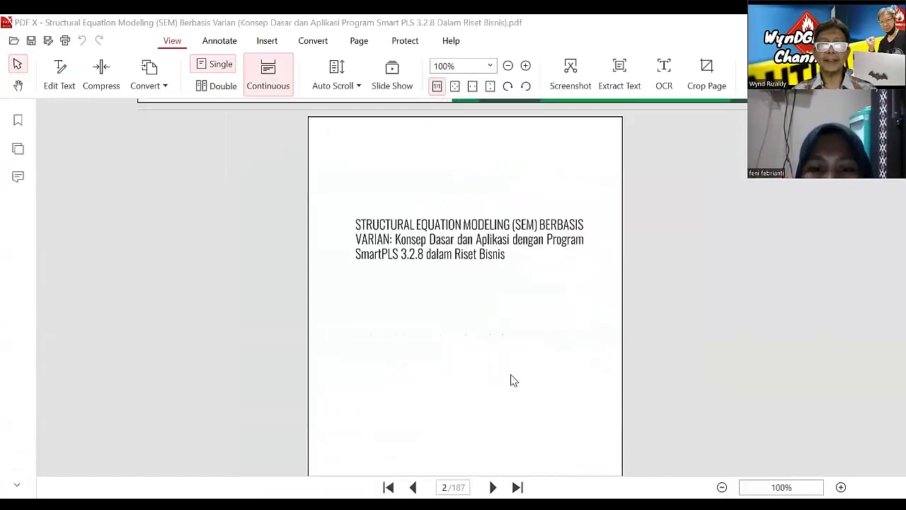
{"action": "scroll", "coordinate": [512, 377], "scroll_direction": "down", "scroll_amount": 3}
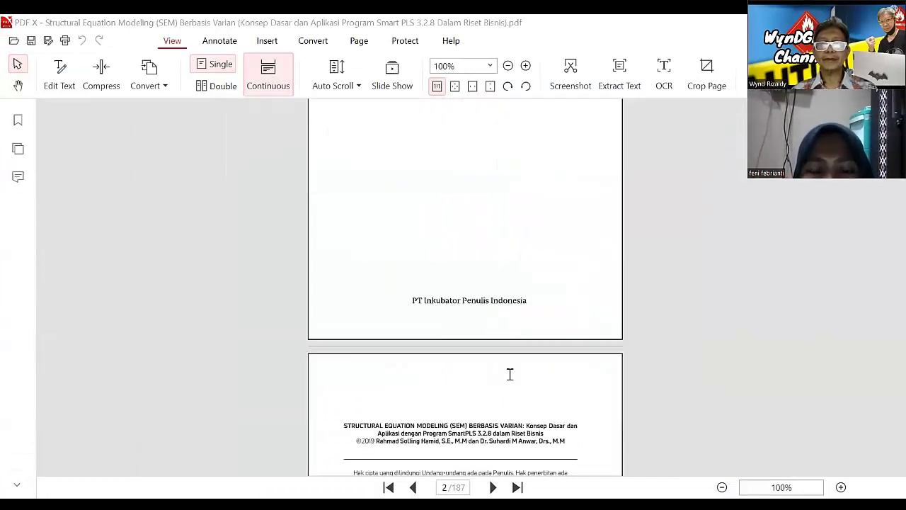
{"action": "scroll", "coordinate": [510, 374], "scroll_direction": "down", "scroll_amount": 3}
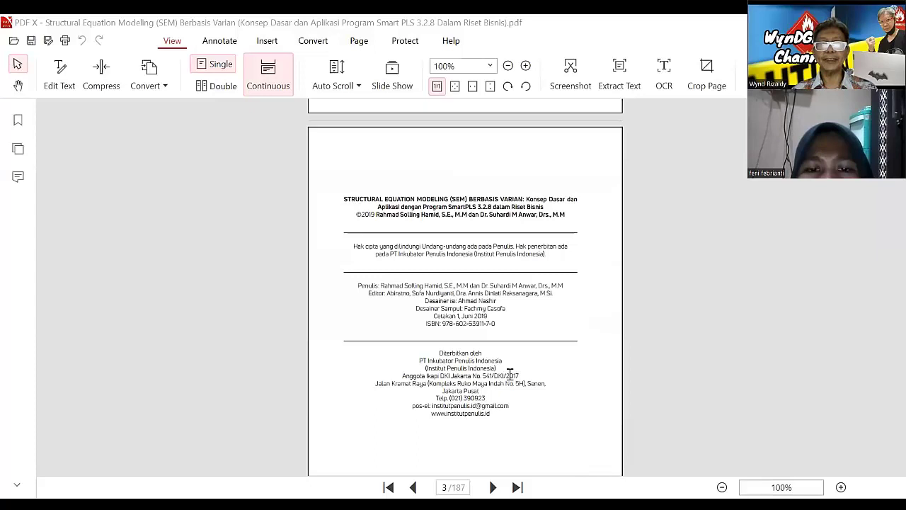
{"action": "scroll", "coordinate": [510, 374], "scroll_direction": "down", "scroll_amount": 8}
{"action": "scroll", "coordinate": [510, 374], "scroll_direction": "down", "scroll_amount": 7}
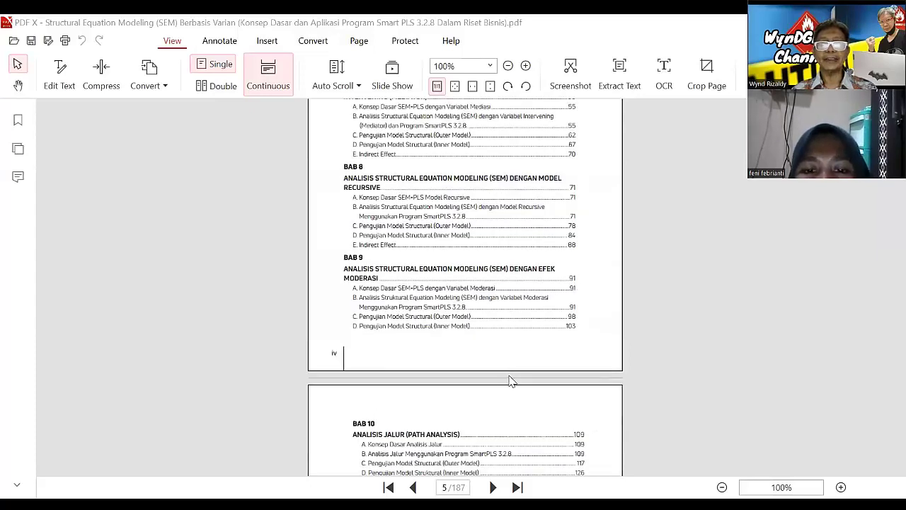
{"action": "scroll", "coordinate": [510, 374], "scroll_direction": "down", "scroll_amount": 4}
{"action": "scroll", "coordinate": [887, 411], "scroll_direction": "down", "scroll_amount": 8}
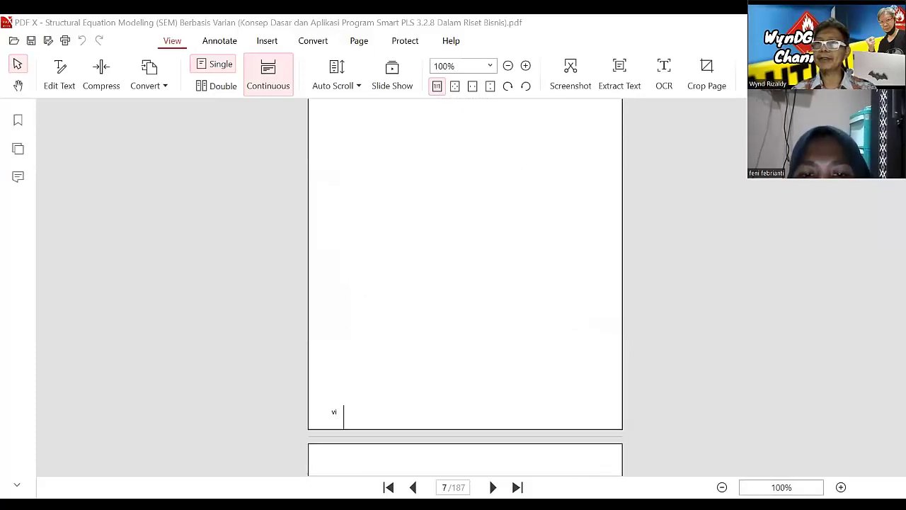
{"action": "scroll", "coordinate": [884, 330], "scroll_direction": "up", "scroll_amount": 1}
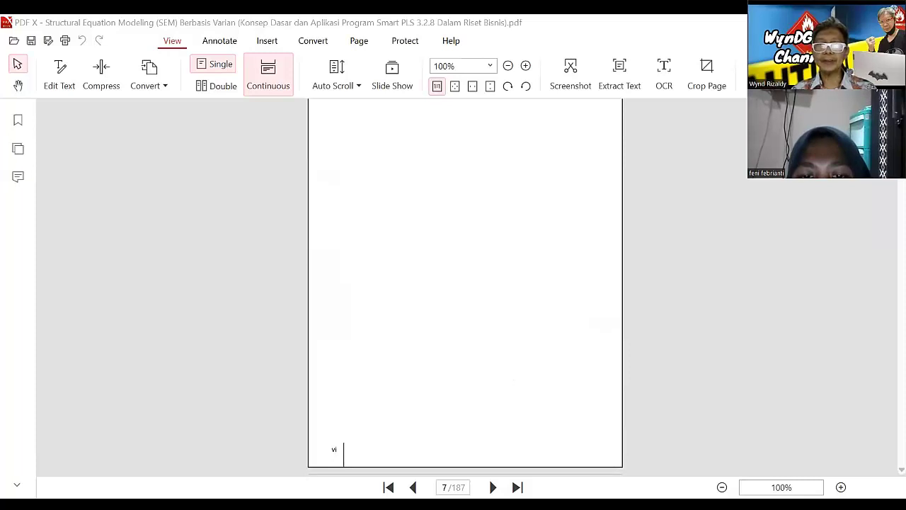
{"action": "scroll", "coordinate": [466, 283], "scroll_direction": "down", "scroll_amount": 15}
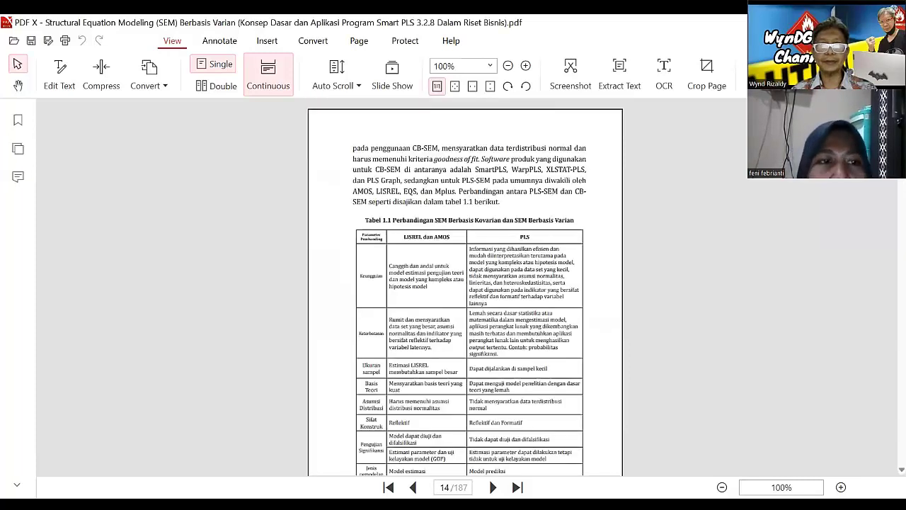
{"action": "scroll", "coordinate": [466, 284], "scroll_direction": "down", "scroll_amount": 15}
{"action": "scroll", "coordinate": [466, 284], "scroll_direction": "down", "scroll_amount": 10}
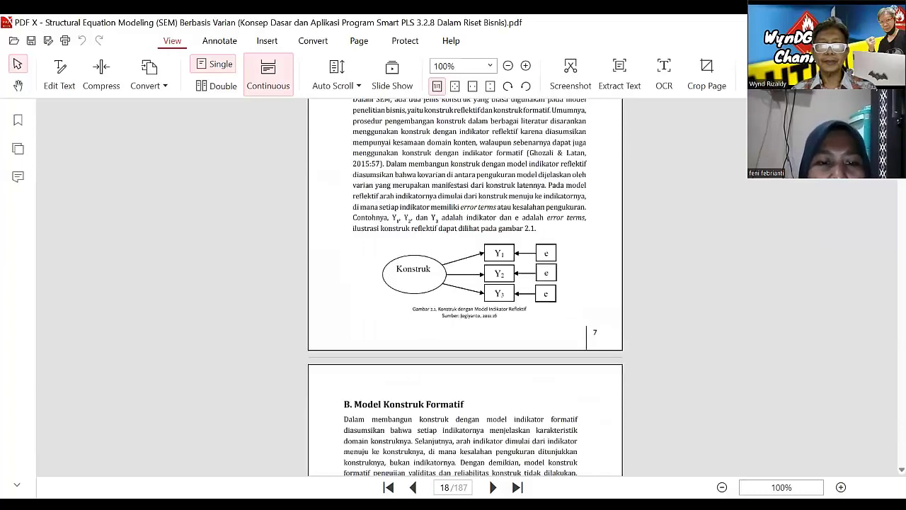
{"action": "scroll", "coordinate": [465, 283], "scroll_direction": "down", "scroll_amount": 10}
{"action": "scroll", "coordinate": [466, 283], "scroll_direction": "down", "scroll_amount": 10}
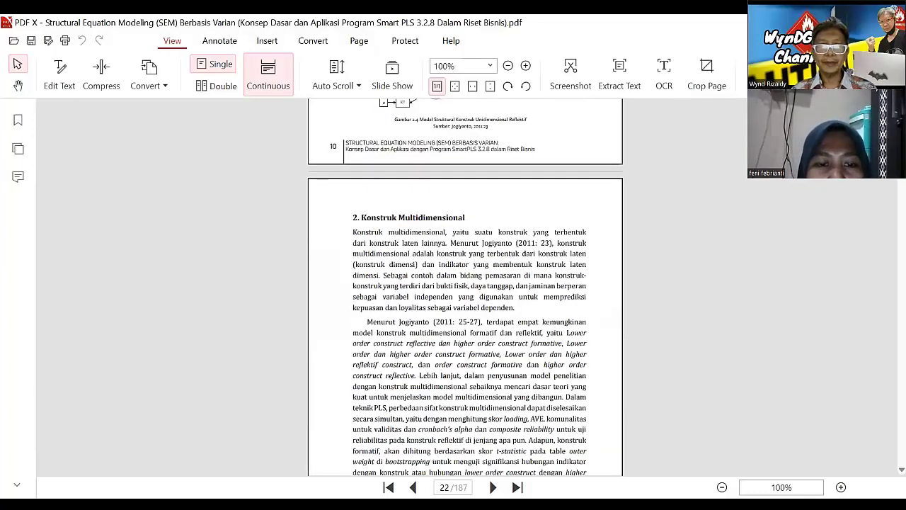
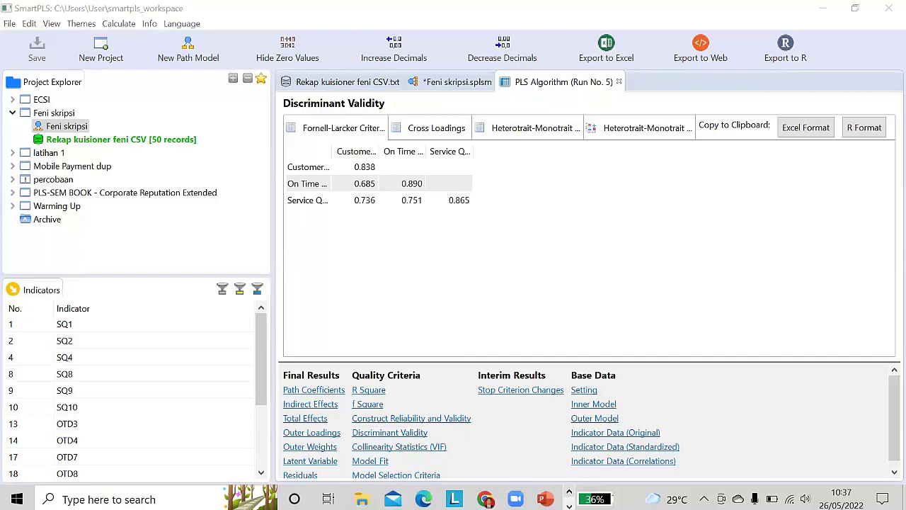
Step: Recheck the Fornell-Larcker values in the Discriminant Validity results of PLS Algorithm Run No. 5
{"action": "left_click", "coordinate": [413, 434]}
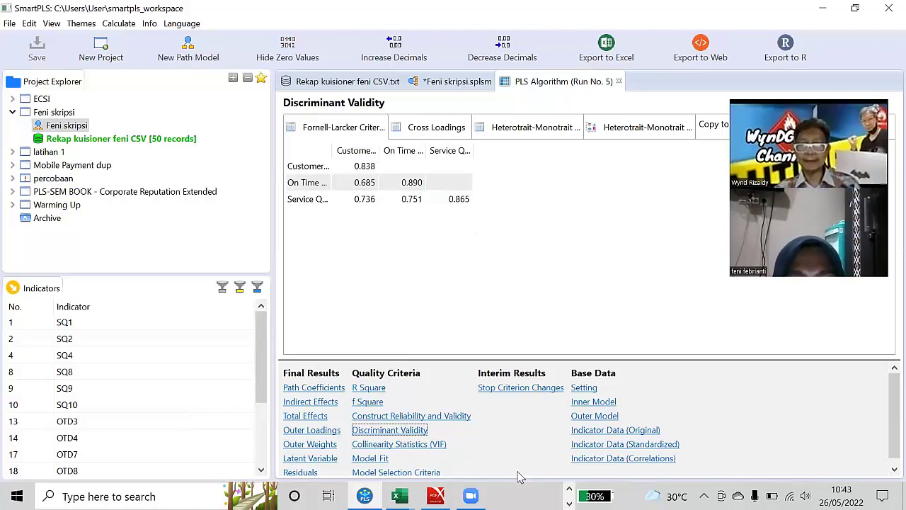
Step: Switch to the PowerPoint presentation, review the Fornell Larcker Criterion slide and open slide 32 on deleting invalid FLC values
{"action": "left_click", "coordinate": [569, 489]}
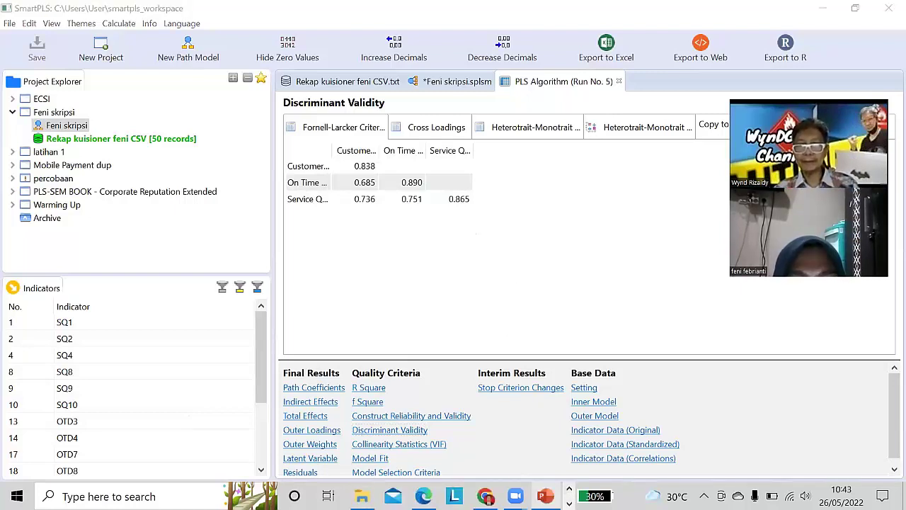
{"action": "left_click", "coordinate": [545, 496]}
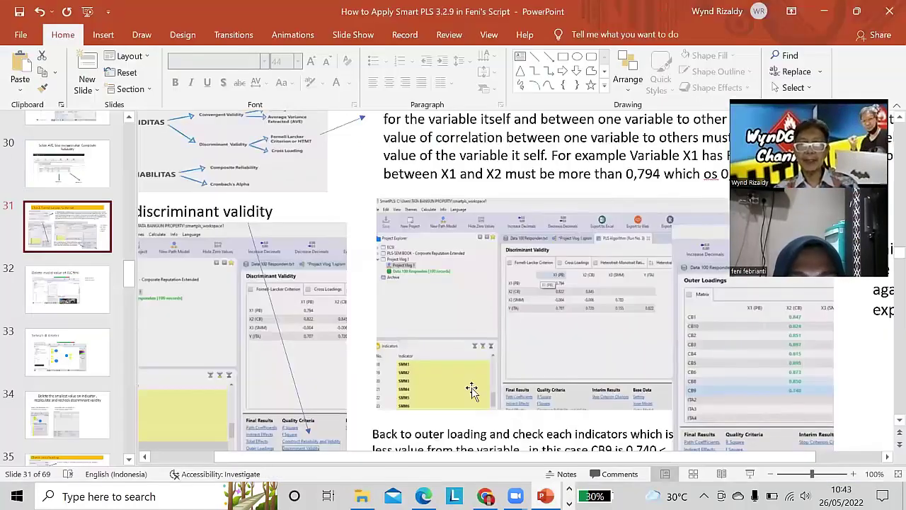
{"action": "left_click", "coordinate": [774, 477]}
{"action": "left_click", "coordinate": [773, 478]}
{"action": "left_click", "coordinate": [774, 478]}
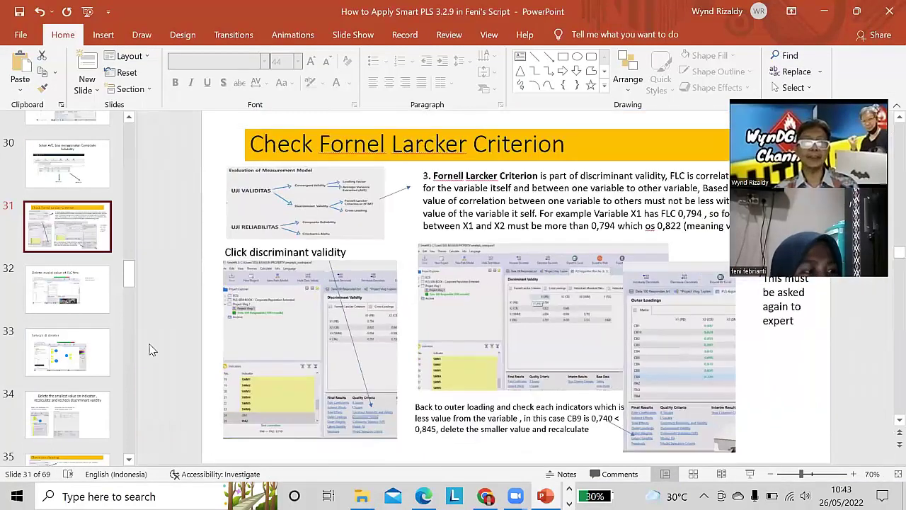
{"action": "scroll", "coordinate": [82, 283], "scroll_direction": "down", "scroll_amount": 1}
{"action": "left_click", "coordinate": [84, 271]}
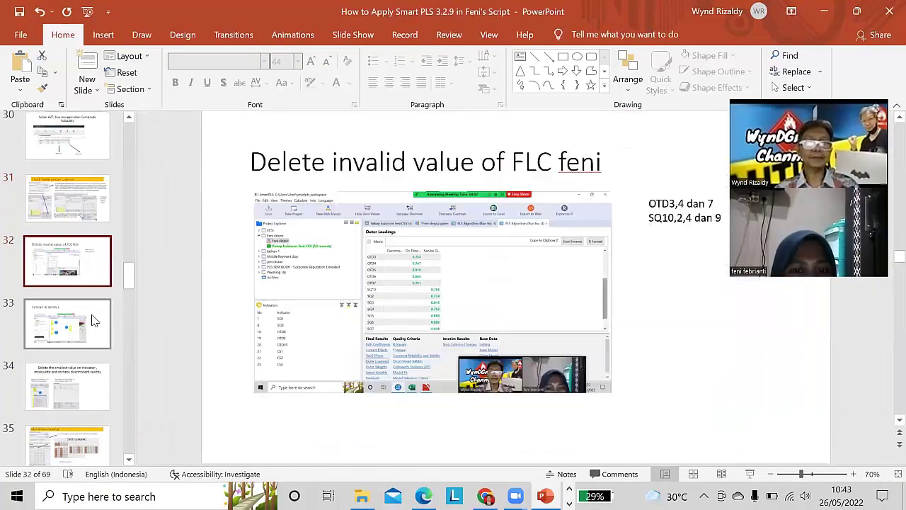
Step: Review slides 33 to 36 on the reduced model, rechecking discriminant validity, cross loading and Cronbach's Alpha, ending on the cross loading slide
{"action": "left_click", "coordinate": [91, 326]}
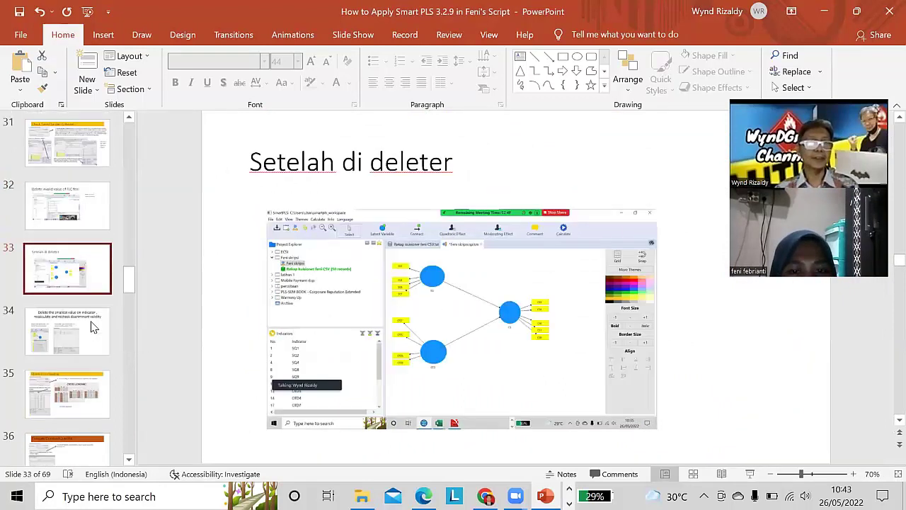
{"action": "left_click", "coordinate": [91, 327]}
{"action": "scroll", "coordinate": [90, 326], "scroll_direction": "down", "scroll_amount": 1}
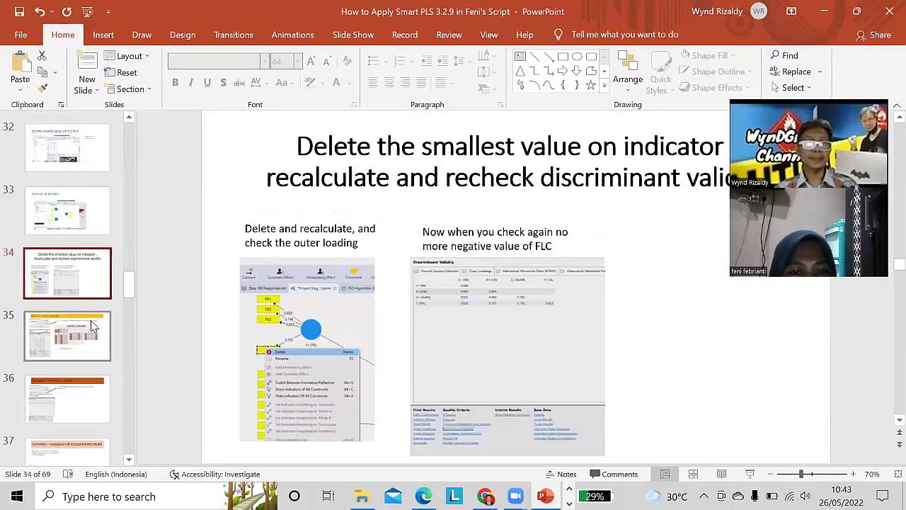
{"action": "left_click", "coordinate": [90, 326]}
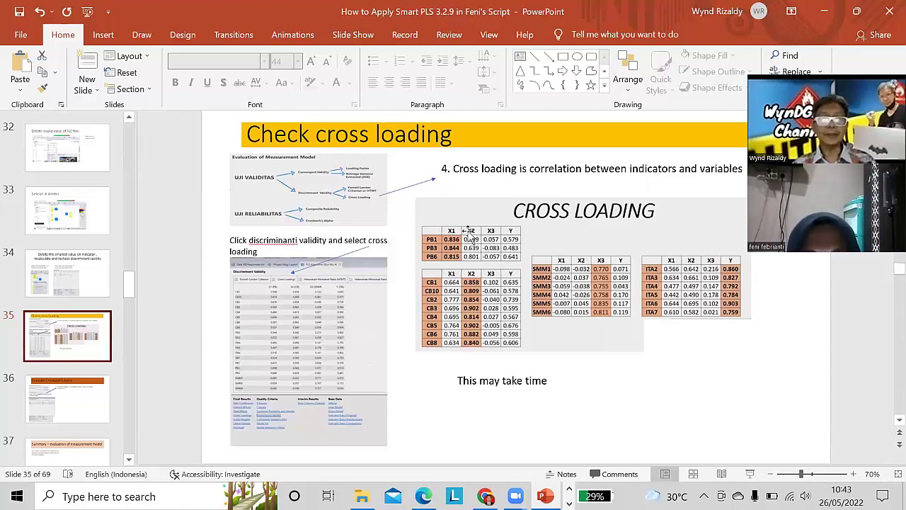
{"action": "left_click", "coordinate": [79, 390]}
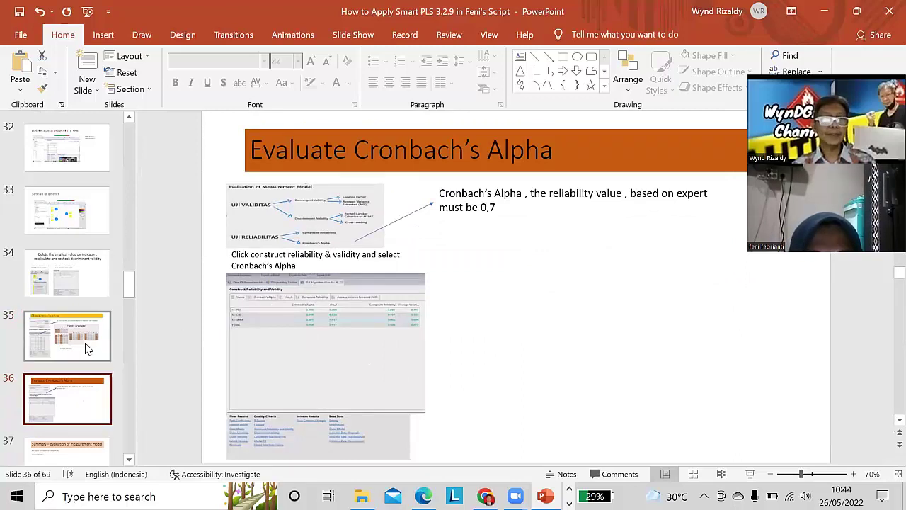
{"action": "left_click", "coordinate": [88, 348]}
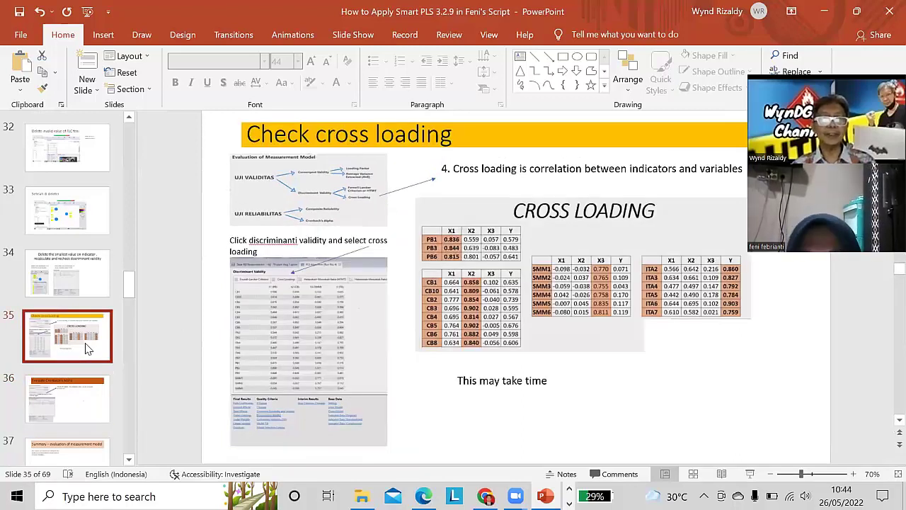
{"action": "left_click", "coordinate": [78, 394]}
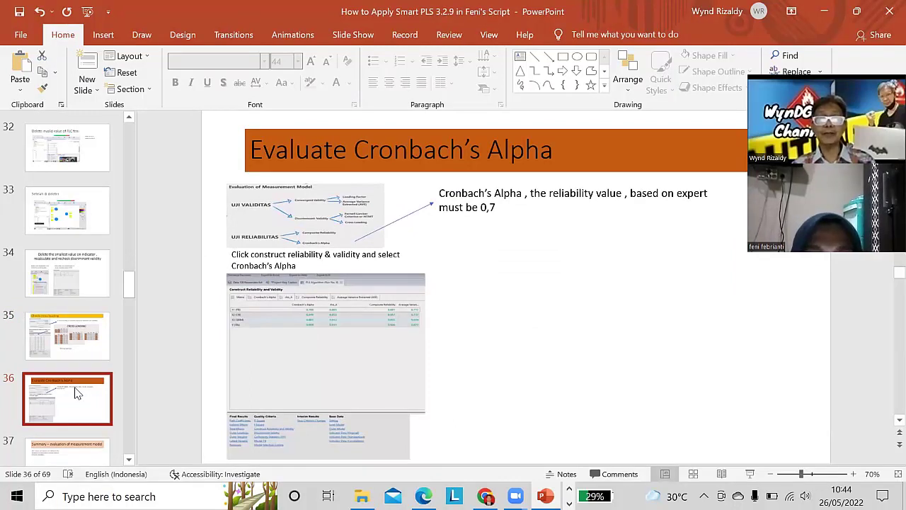
{"action": "left_click", "coordinate": [91, 343]}
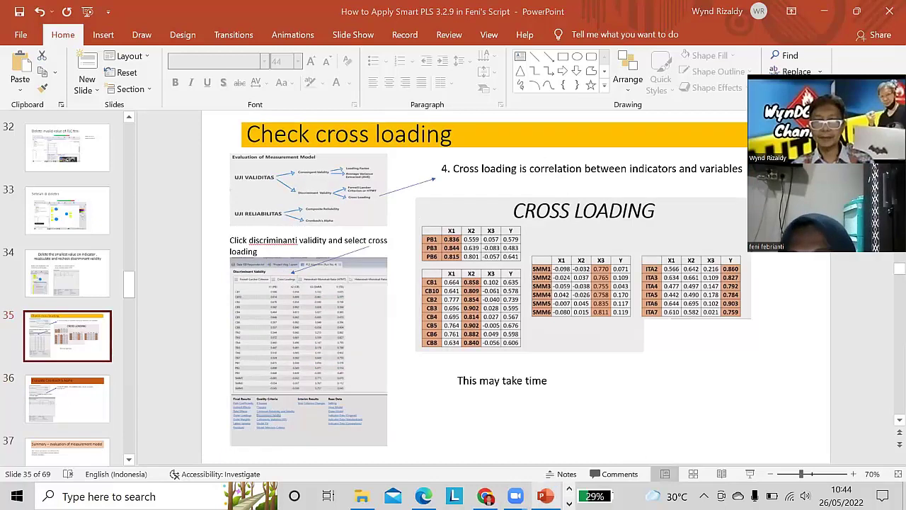
Step: Switch to SmartPLS and display the Cross Loadings in the Discriminant Validity results of PLS Algorithm Run No. 5
{"action": "left_click", "coordinate": [569, 503]}
{"action": "left_click", "coordinate": [364, 496]}
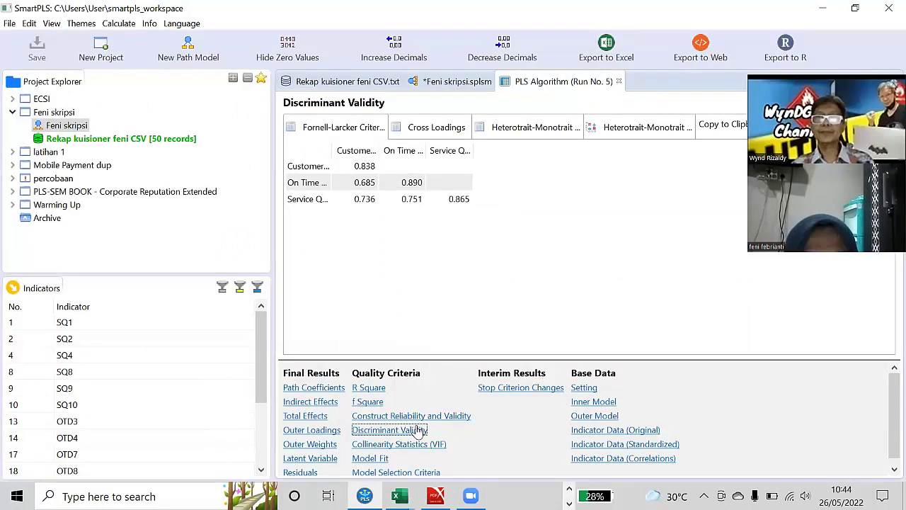
{"action": "left_click", "coordinate": [429, 128]}
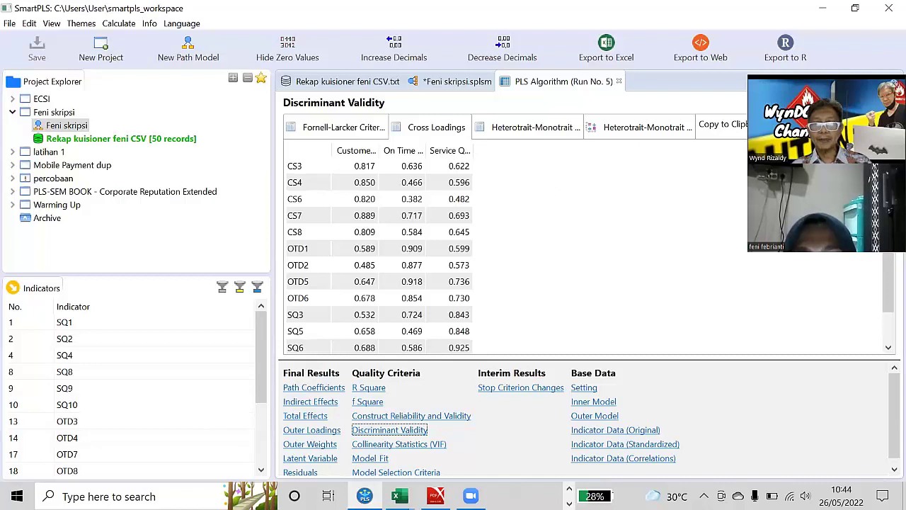
Step: Switch to the PowerPoint presentation and review the cross loading example on slide 35 along with its neighbouring slides
{"action": "left_click", "coordinate": [569, 488]}
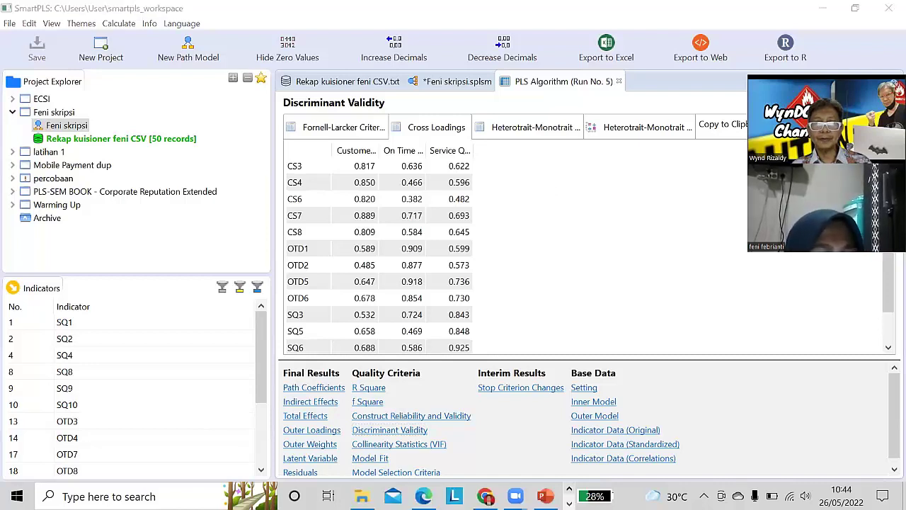
{"action": "left_click", "coordinate": [555, 485]}
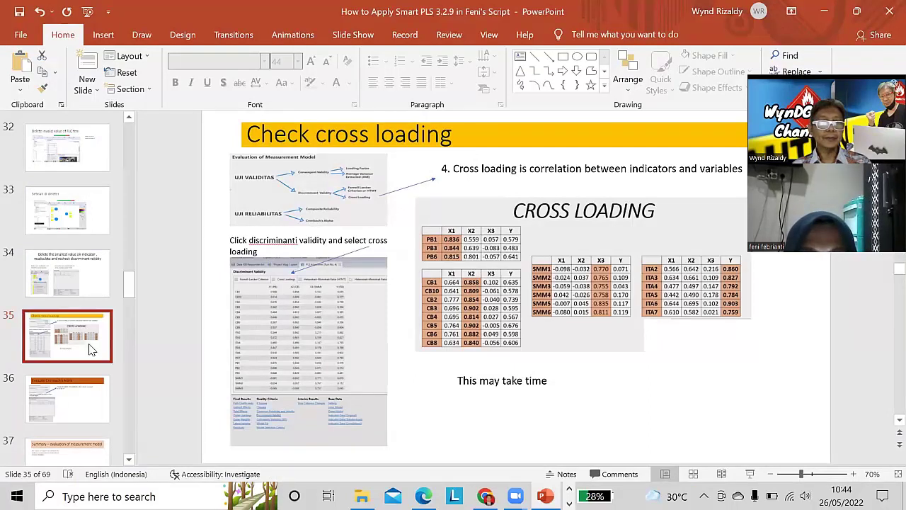
{"action": "left_click", "coordinate": [67, 394]}
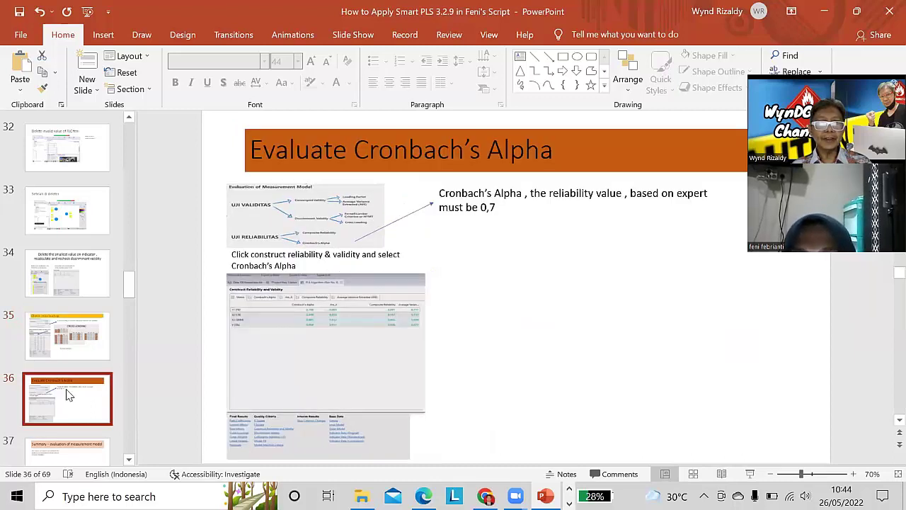
{"action": "key", "text": "Up"}
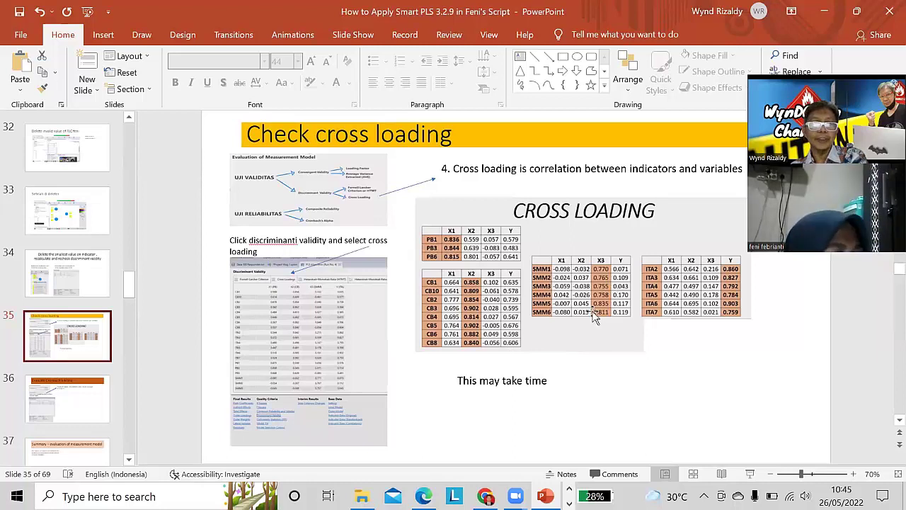
{"action": "left_click", "coordinate": [69, 292]}
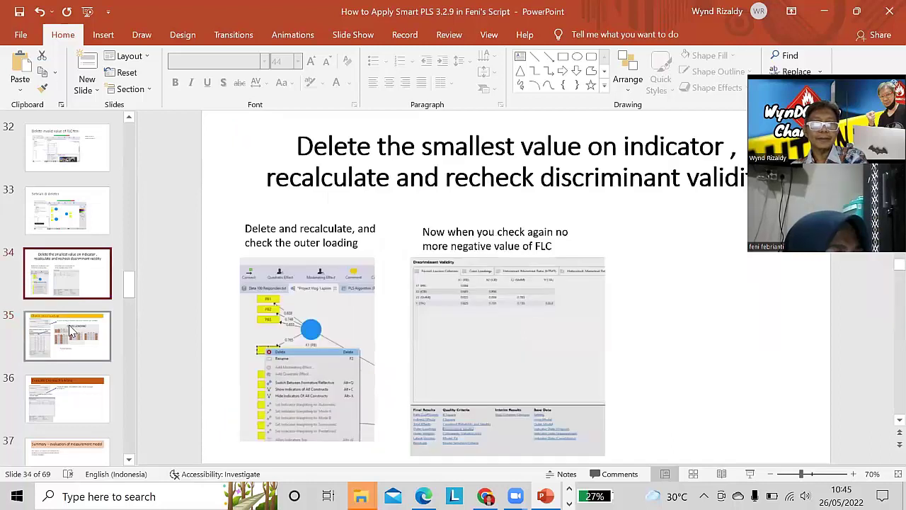
{"action": "left_click", "coordinate": [69, 331]}
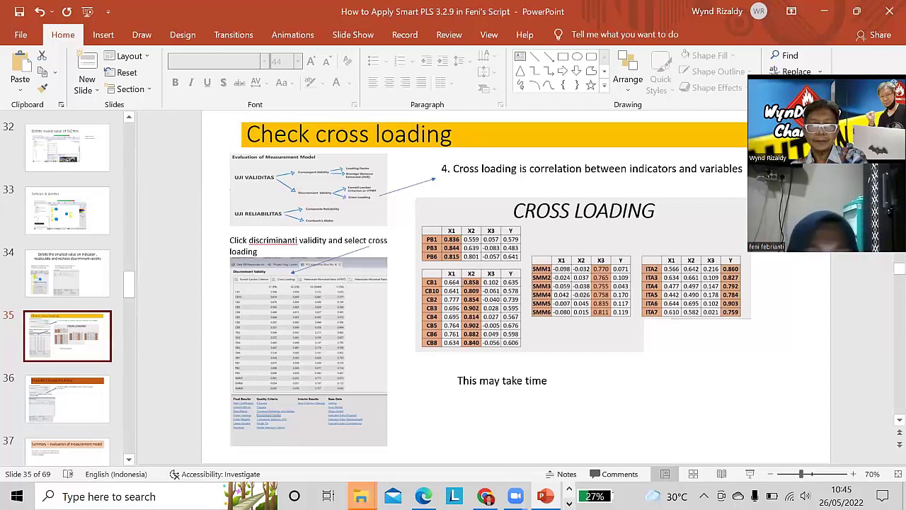
Step: Switch to SmartPLS and compare each indicator's cross loadings across the three constructs, down to the SQ indicators
{"action": "left_click", "coordinate": [570, 503]}
{"action": "key", "text": "alt+Tab"}
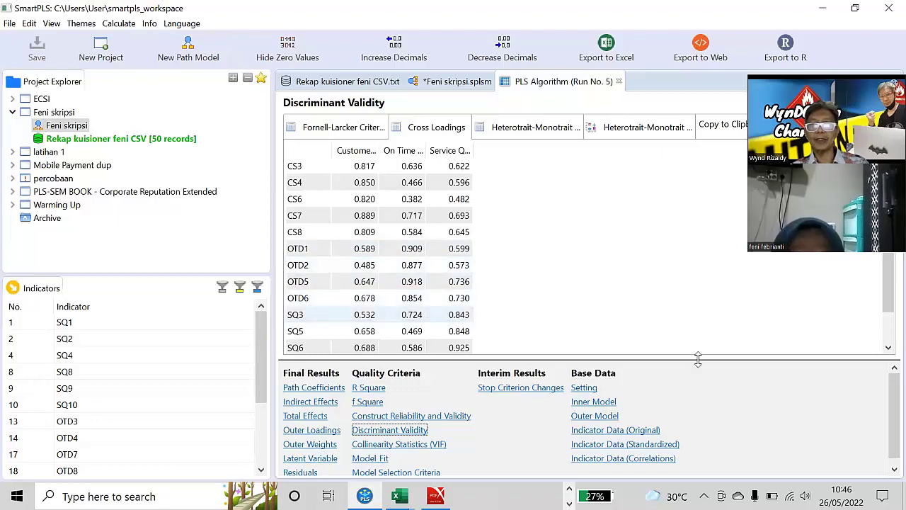
{"action": "scroll", "coordinate": [888, 305], "scroll_direction": "down", "scroll_amount": 1}
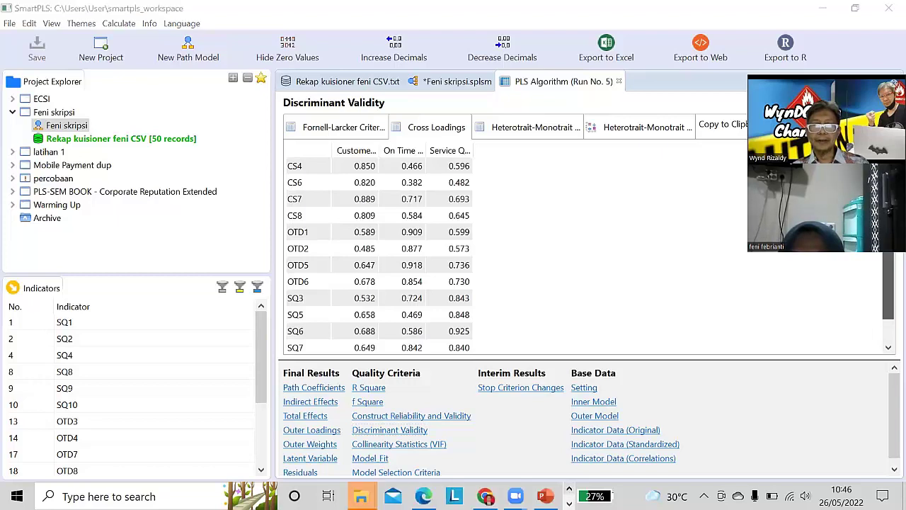
Step: Switch to the PowerPoint presentation and open slide 36 on evaluating Cronbach's Alpha, checking back briefly with the SmartPLS results
{"action": "left_click", "coordinate": [544, 497]}
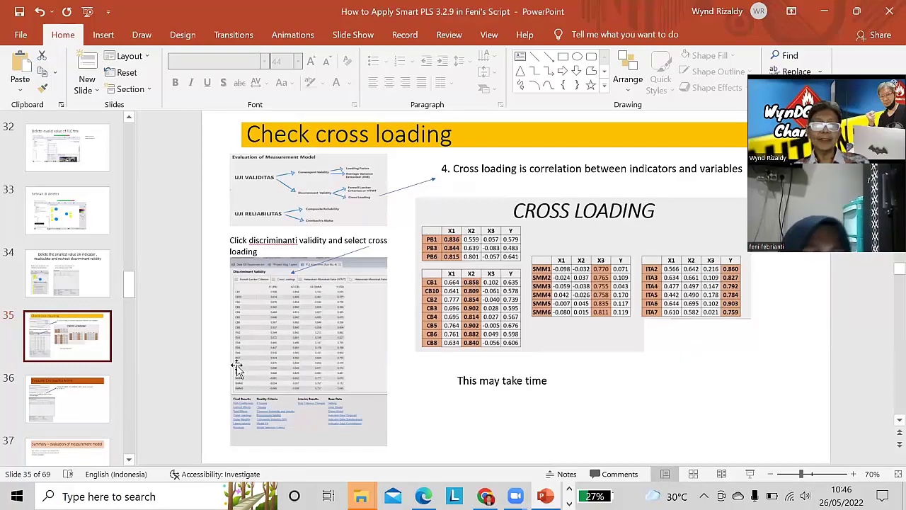
{"action": "left_click", "coordinate": [96, 402]}
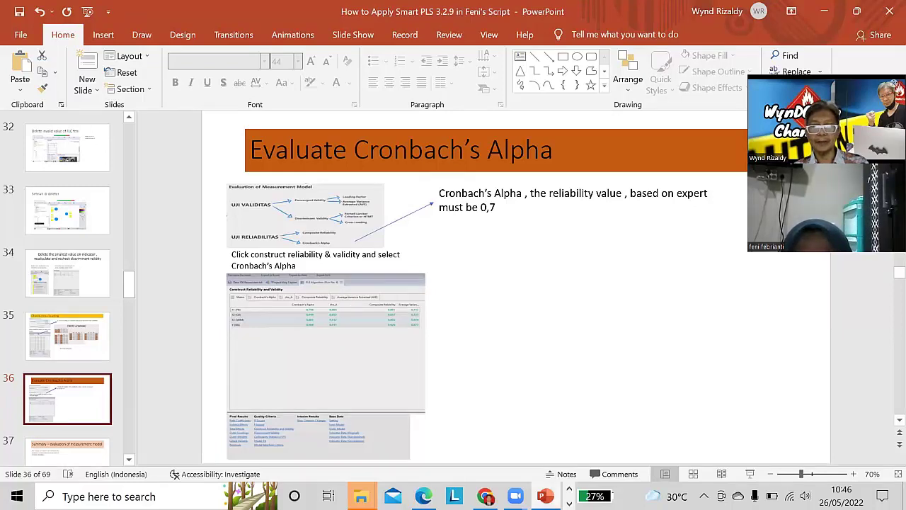
{"action": "left_click", "coordinate": [569, 504]}
{"action": "left_click", "coordinate": [367, 495]}
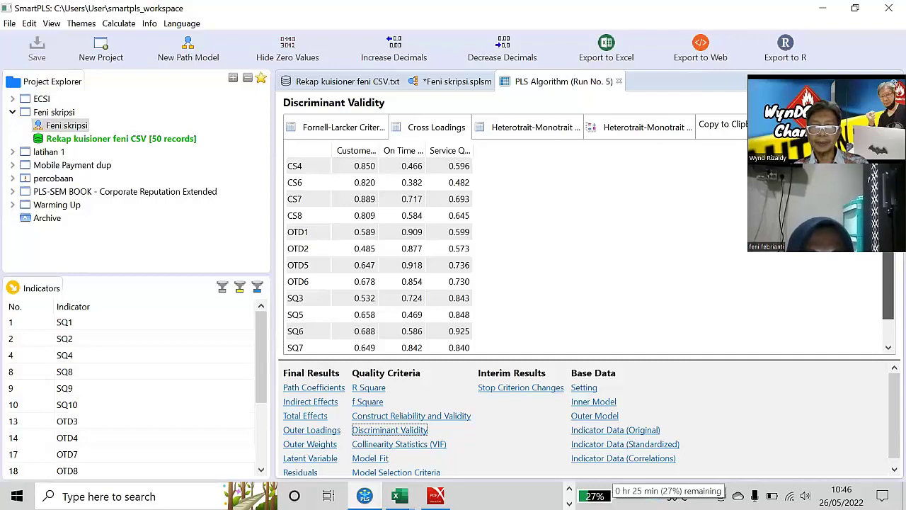
{"action": "left_click", "coordinate": [569, 489]}
{"action": "left_click", "coordinate": [547, 490]}
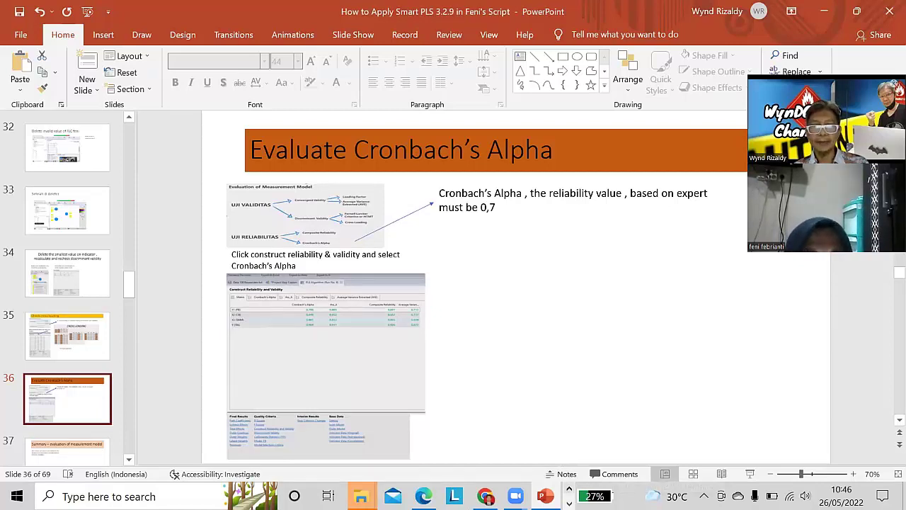
Step: Switch to SmartPLS and check Cronbach's Alpha for the three constructs under Construct Reliability and Validity, in both chart and matrix form
{"action": "left_click", "coordinate": [569, 503]}
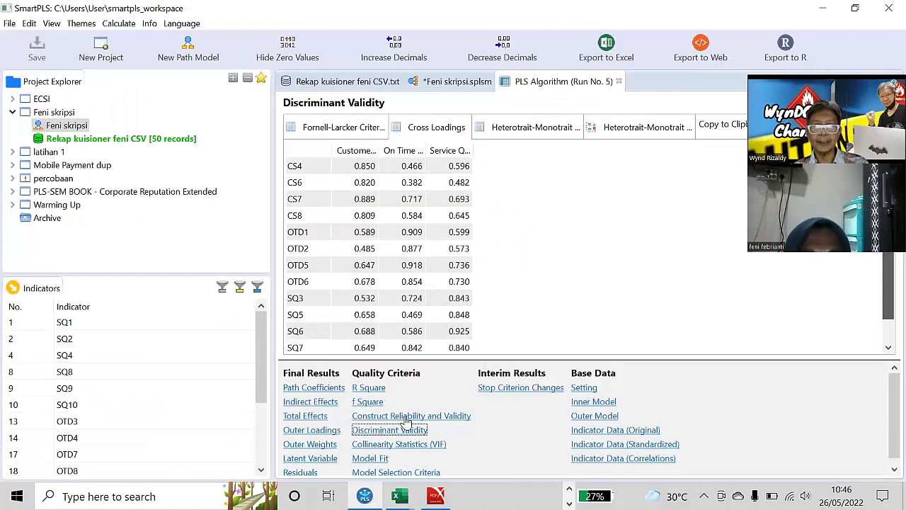
{"action": "left_click", "coordinate": [408, 418]}
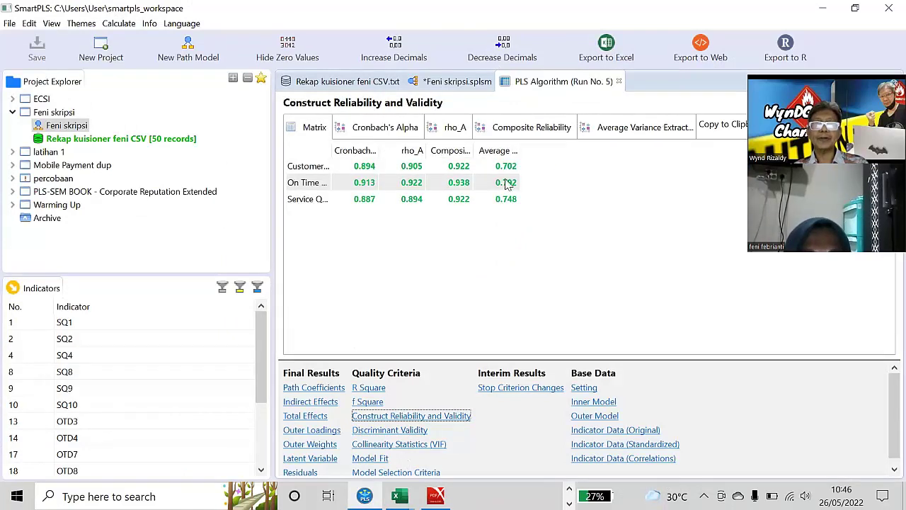
{"action": "left_click", "coordinate": [368, 134]}
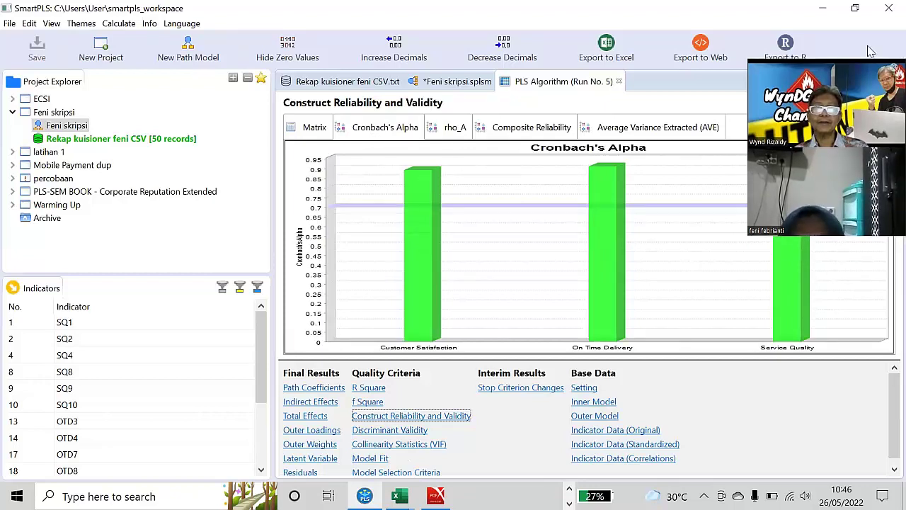
{"action": "left_click", "coordinate": [314, 129]}
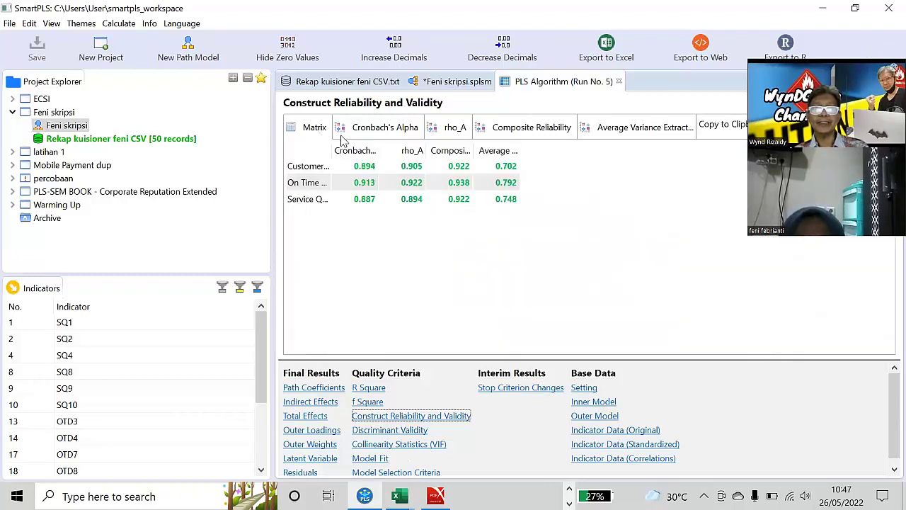
{"action": "left_click", "coordinate": [368, 199]}
{"action": "left_click", "coordinate": [375, 166]}
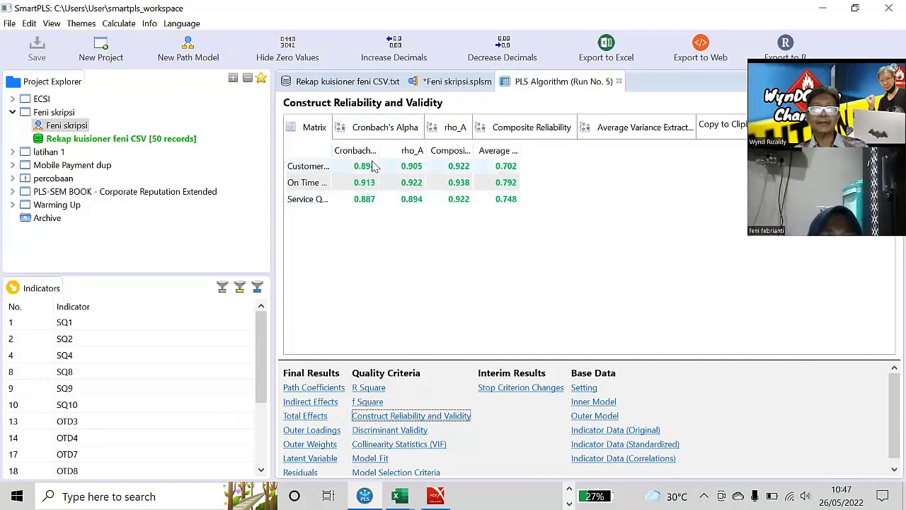
{"action": "left_click", "coordinate": [379, 183]}
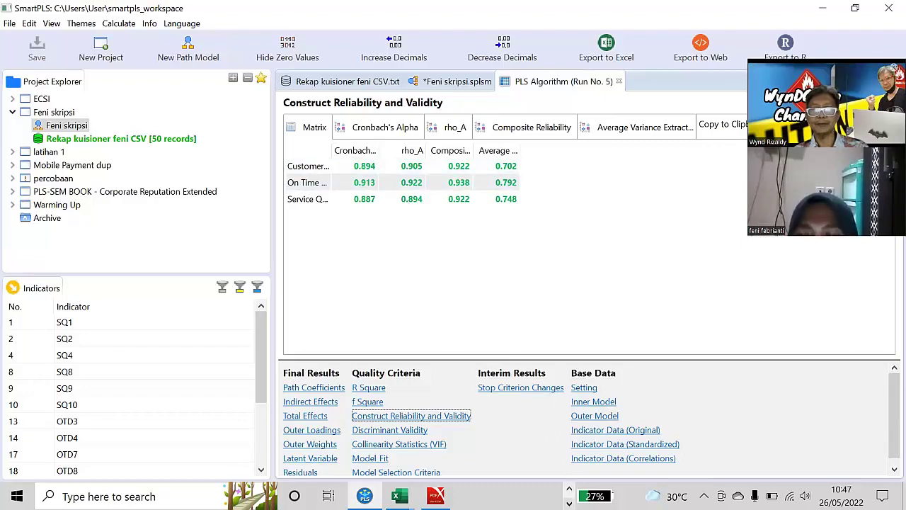
Step: Switch to the PowerPoint presentation and enlarge the Cronbach's Alpha slide to 100% for reading
{"action": "key", "text": "super+t"}
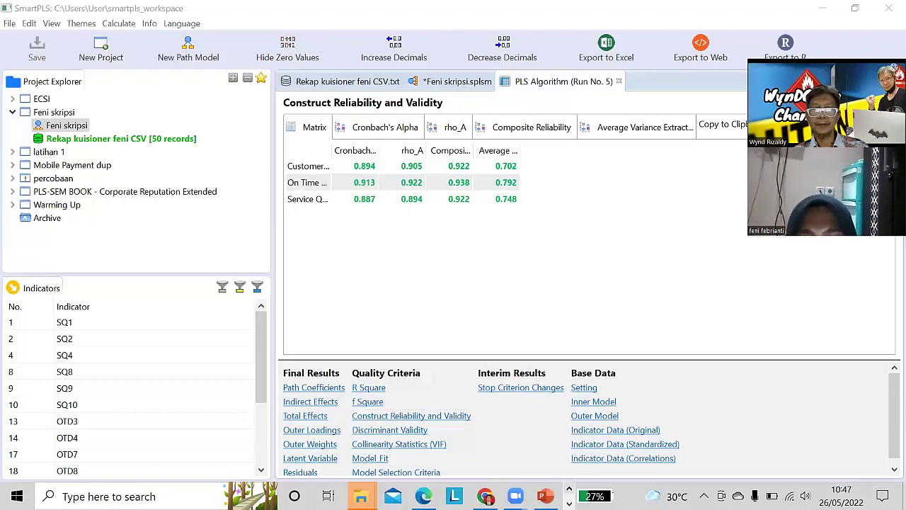
{"action": "left_click", "coordinate": [546, 494]}
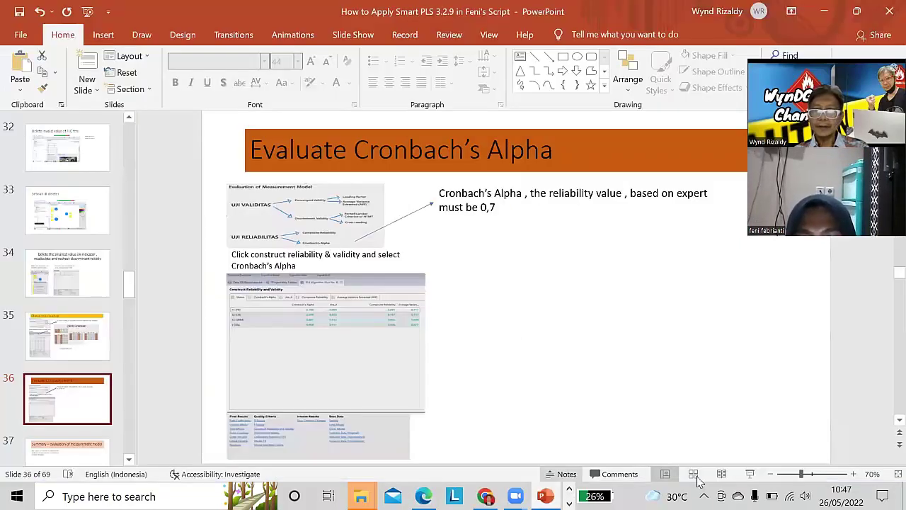
{"action": "left_click", "coordinate": [854, 474]}
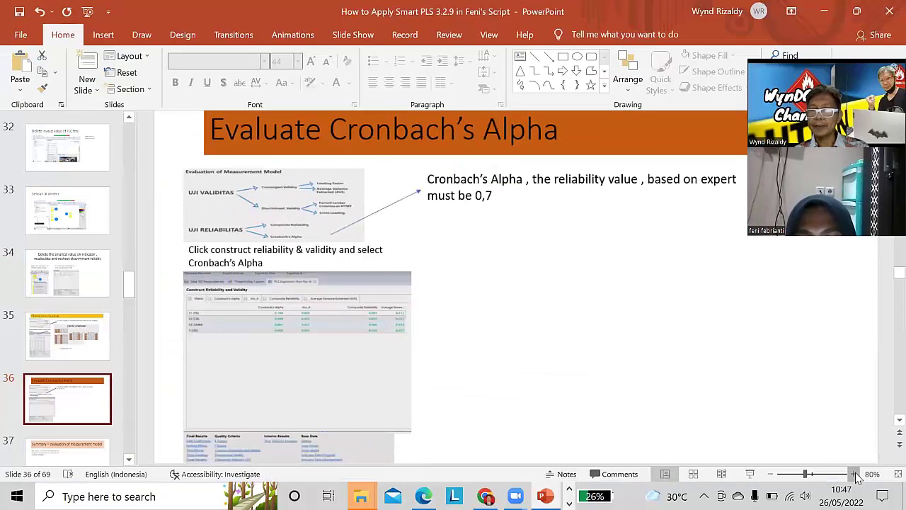
{"action": "left_click", "coordinate": [854, 474]}
{"action": "left_click", "coordinate": [854, 474]}
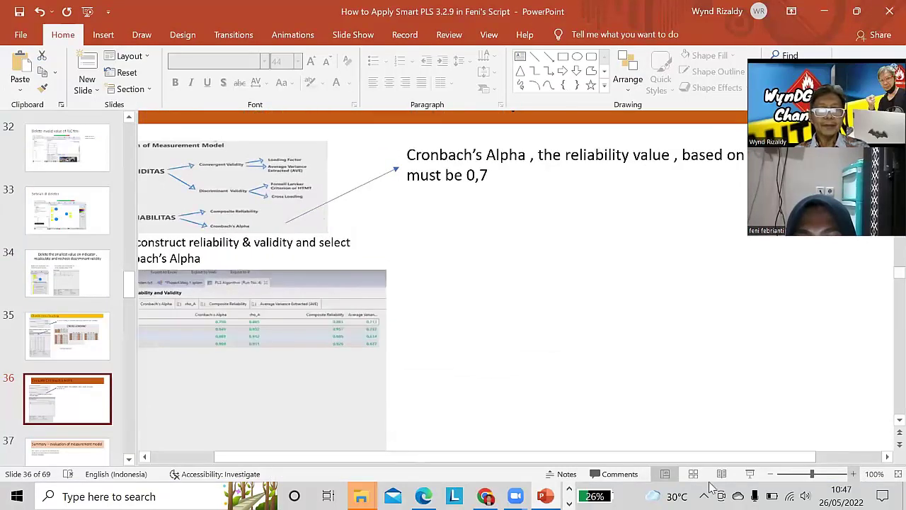